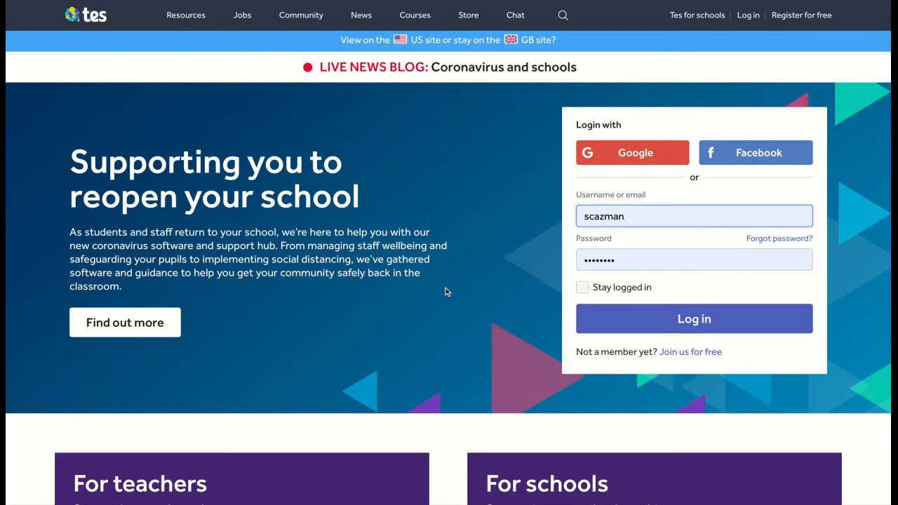
# - Look through the Tes home page, including the teacher and school sections and the popular job search locations
pyautogui.scroll(-4, 445, 292)
pyautogui.scroll(-3, 446, 292)
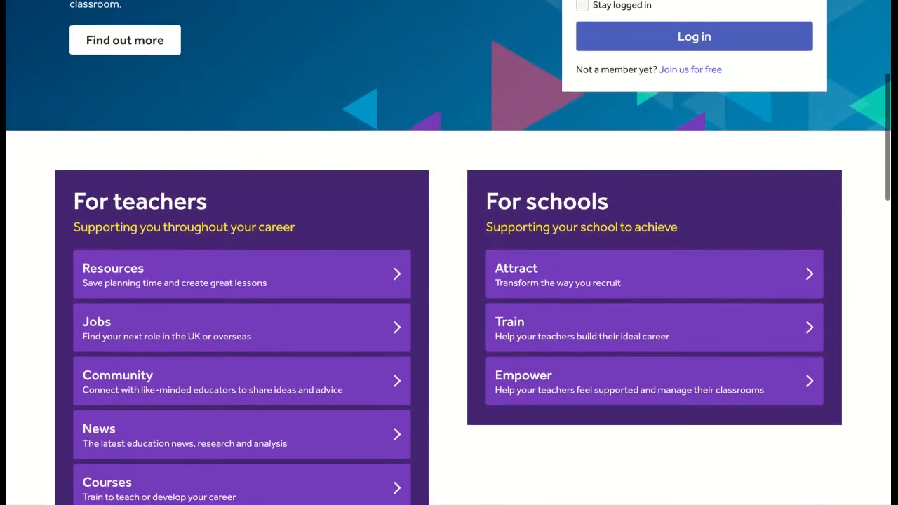
pyautogui.scroll(-4, 445, 291)
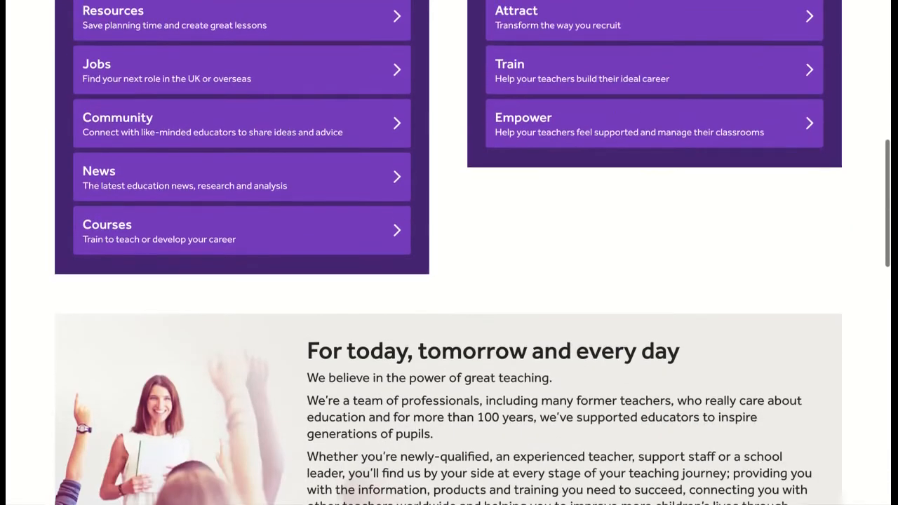
pyautogui.scroll(-4, 446, 292)
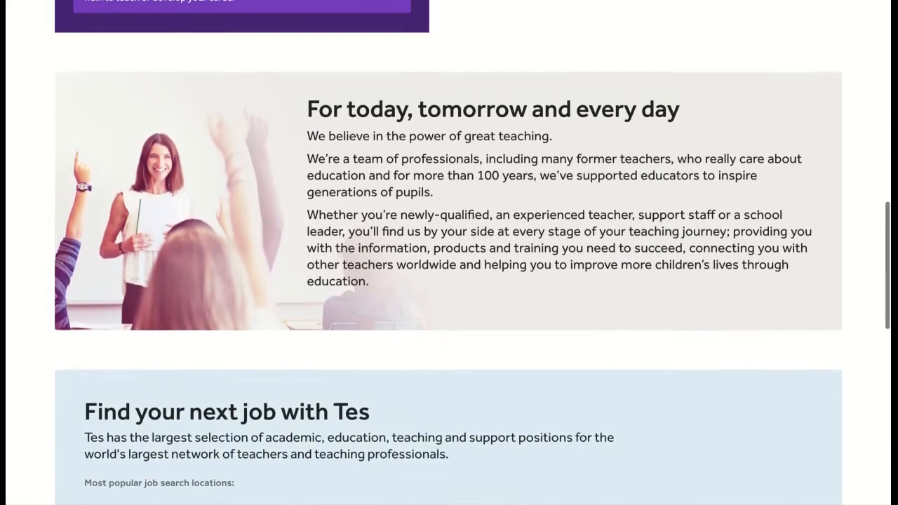
pyautogui.scroll(-5, 302, 236)
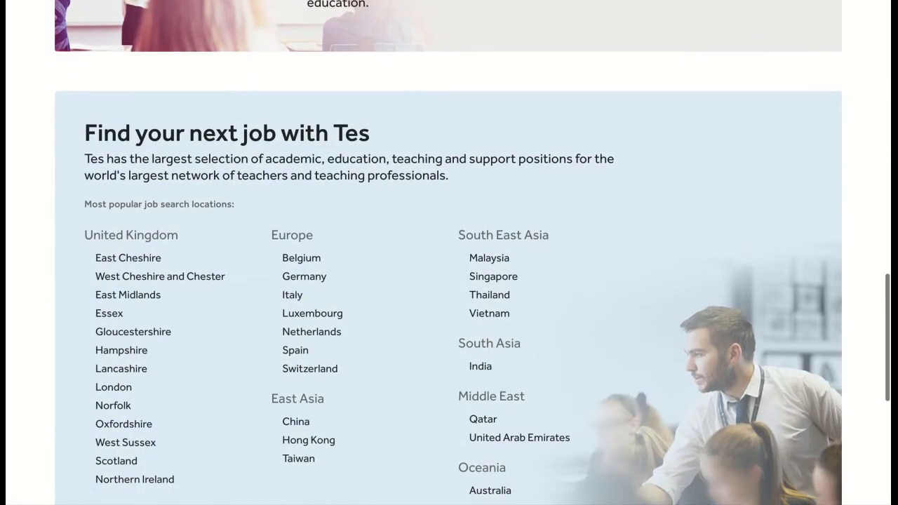
pyautogui.scroll(-2, 309, 235)
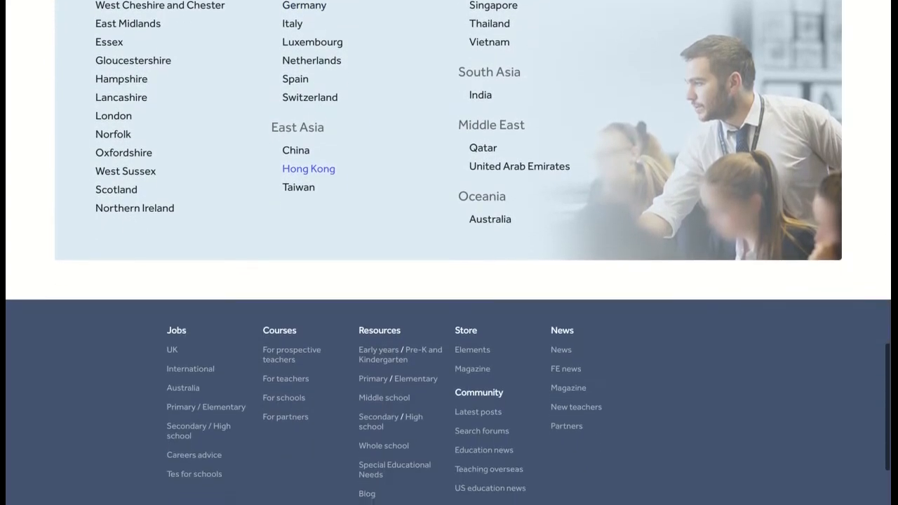
pyautogui.scroll(3, 308, 235)
pyautogui.scroll(10, 309, 309)
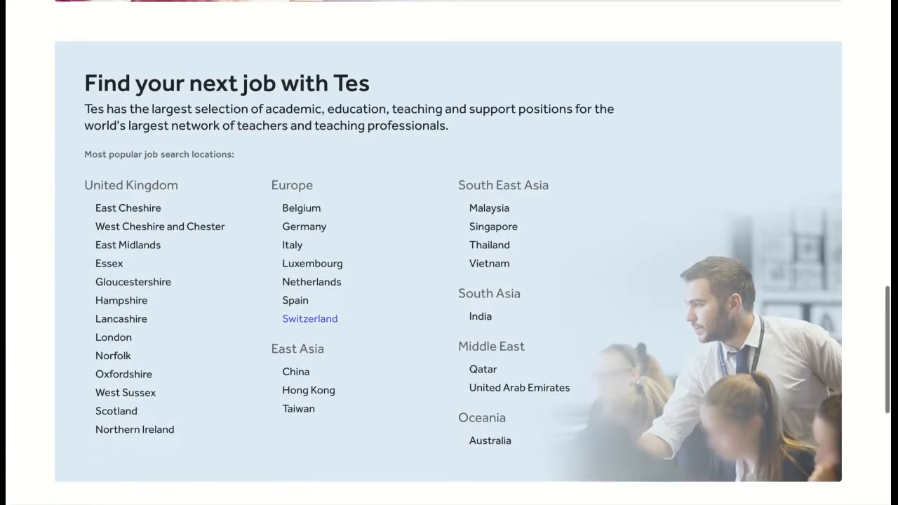
pyautogui.scroll(6, 309, 308)
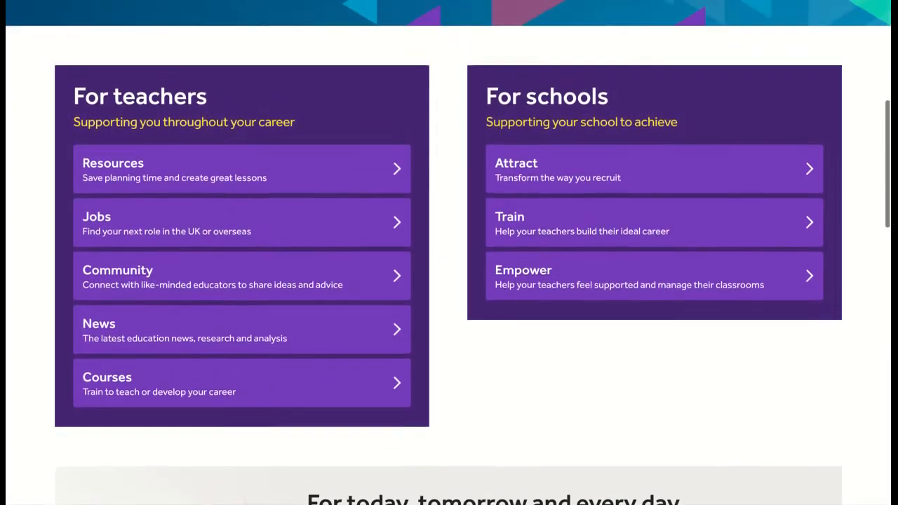
pyautogui.scroll(2, 309, 308)
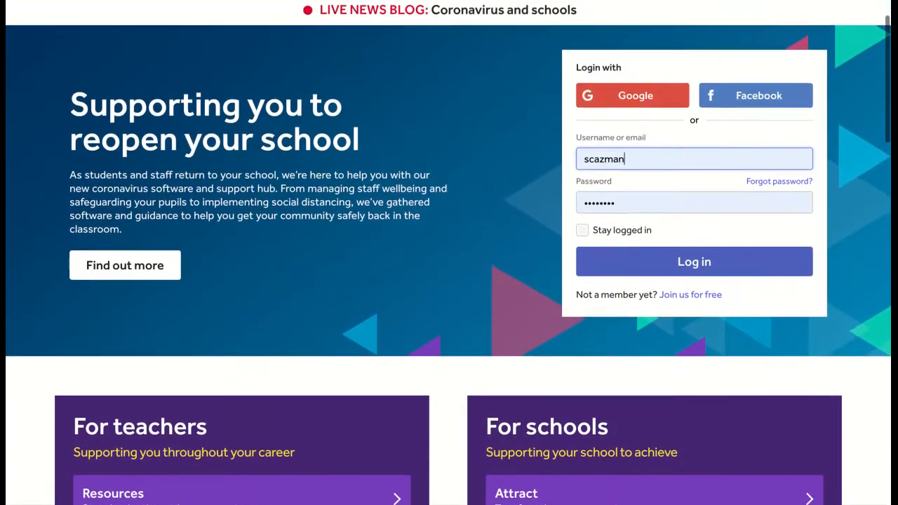
# - Log in with the prefilled account details and look through the dashboard's job matches, news feed and recommended resources
pyautogui.click(689, 321)
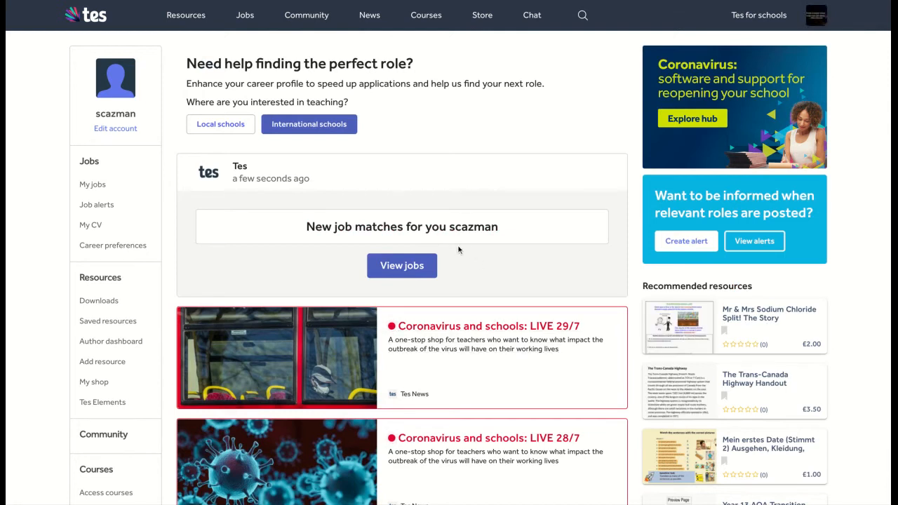
pyautogui.scroll(-1, 499, 278)
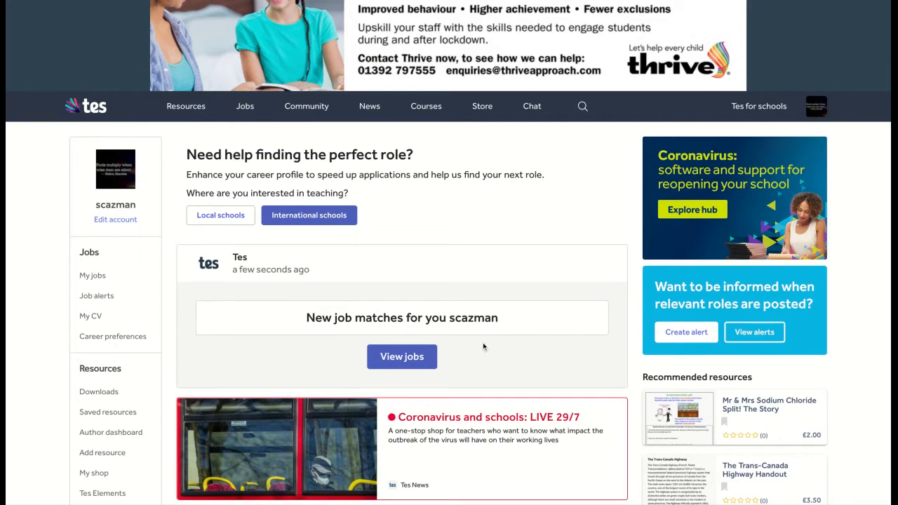
pyautogui.scroll(-2, 483, 346)
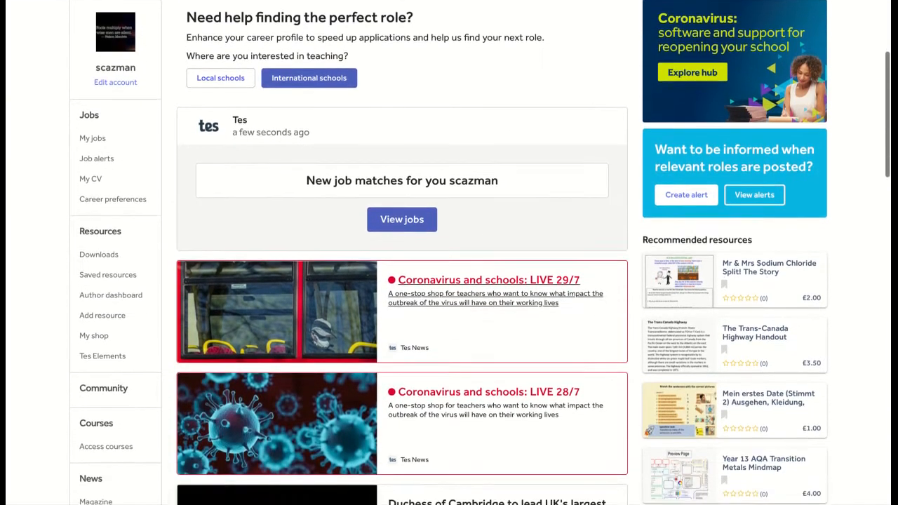
pyautogui.scroll(-3, 482, 346)
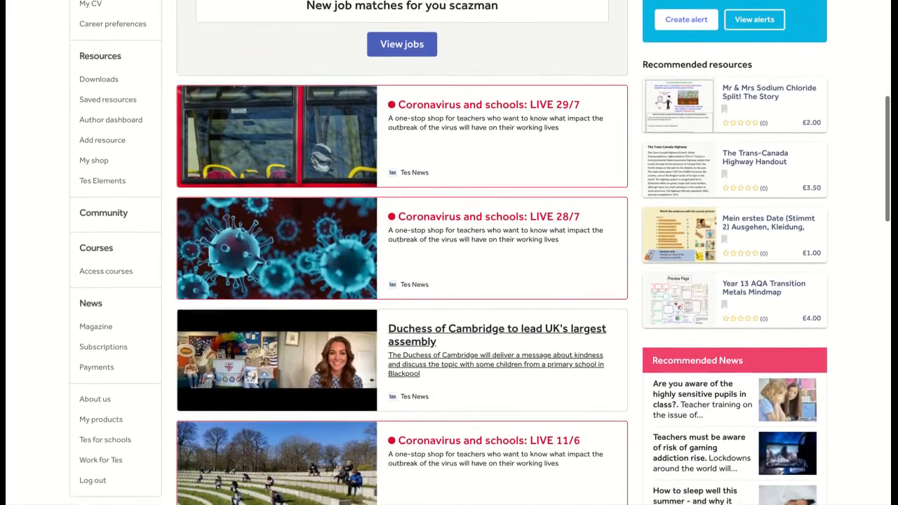
pyautogui.scroll(-1, 482, 346)
pyautogui.scroll(-2, 483, 346)
pyautogui.scroll(-3, 483, 346)
pyautogui.scroll(-3, 483, 346)
pyautogui.scroll(-4, 483, 346)
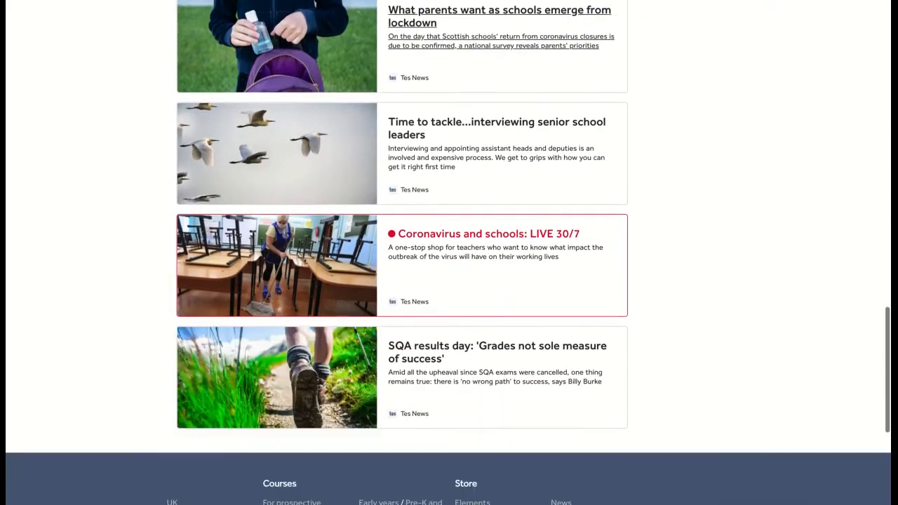
pyautogui.scroll(-1, 483, 346)
pyautogui.scroll(7, 483, 346)
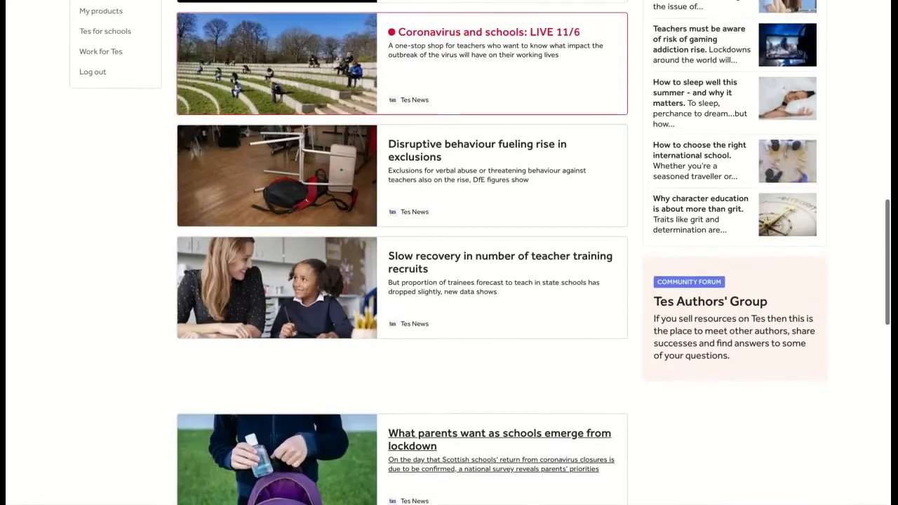
pyautogui.scroll(7, 482, 346)
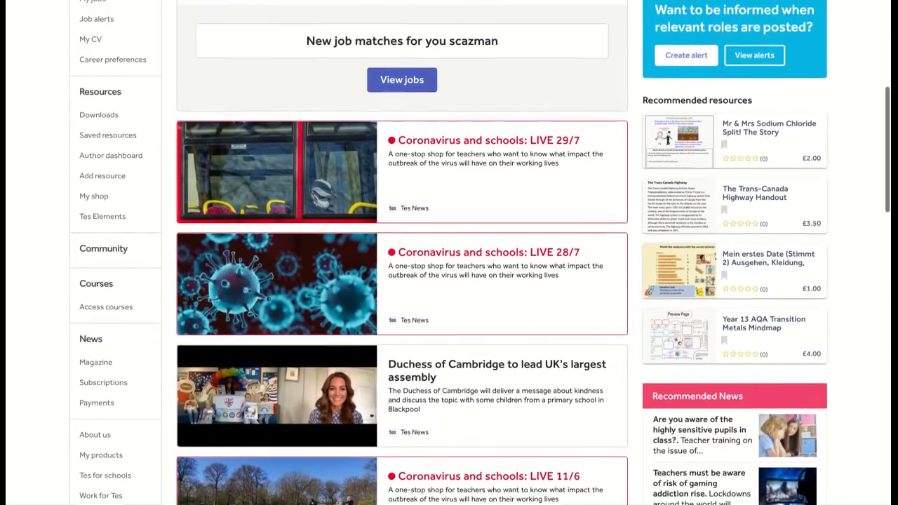
pyautogui.scroll(4, 483, 346)
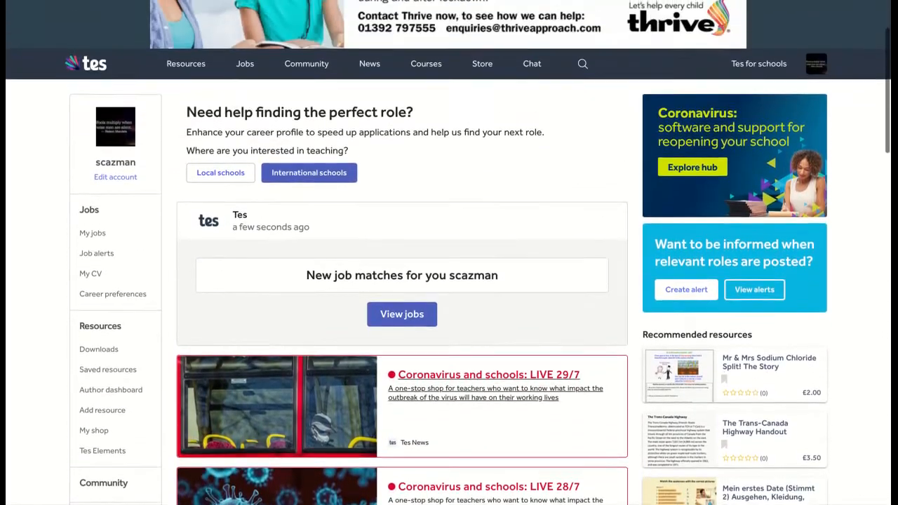
pyautogui.scroll(1, 483, 346)
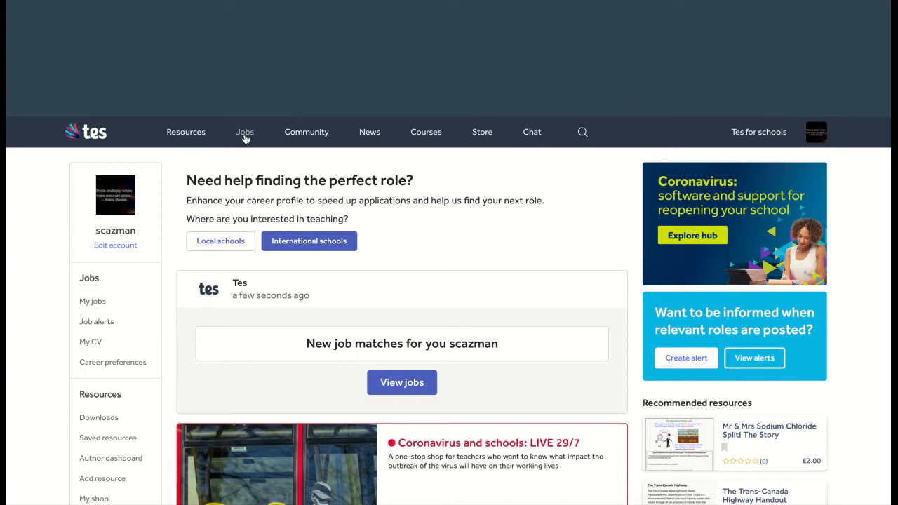
# - Go to the Jobs section and examine its search options and its location, job type, subject and flexibility categories
pyautogui.click(245, 134)
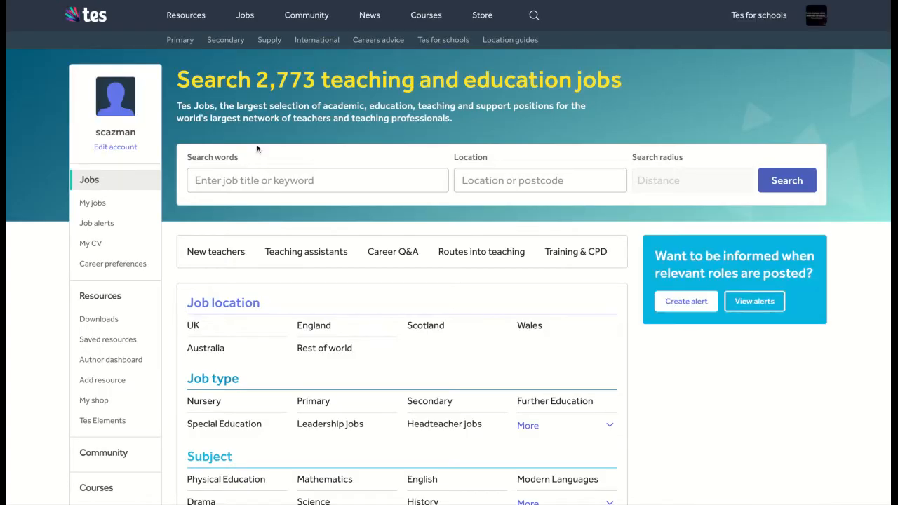
pyautogui.scroll(-2, 420, 341)
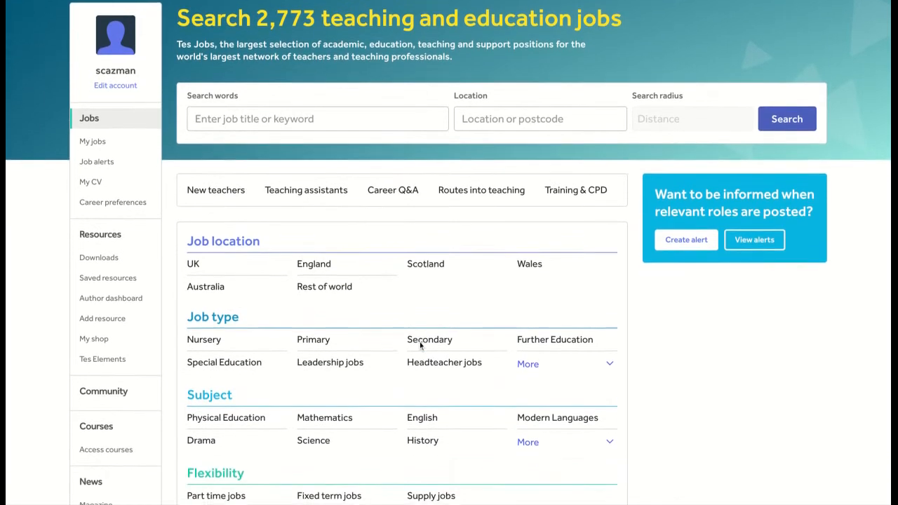
pyautogui.scroll(-1, 420, 342)
pyautogui.scroll(-2, 419, 341)
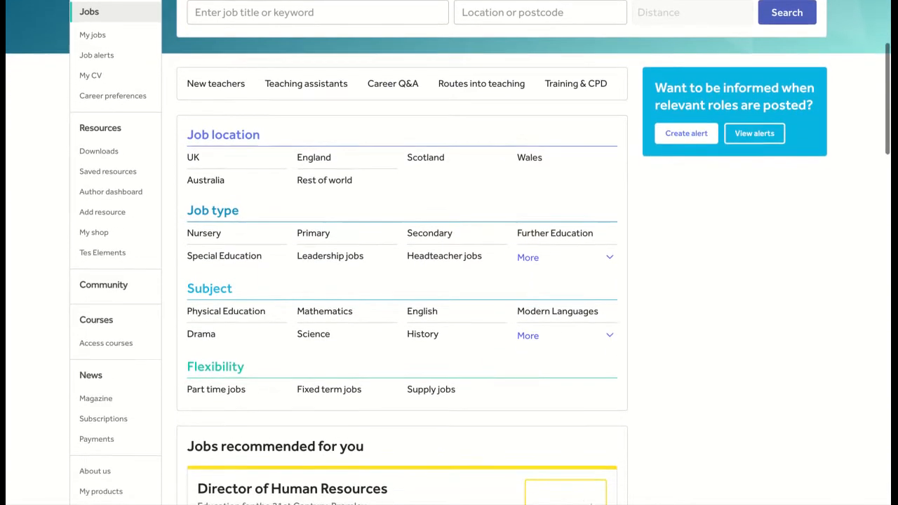
pyautogui.scroll(-3, 420, 342)
pyautogui.scroll(4, 480, 253)
pyautogui.scroll(3, 480, 253)
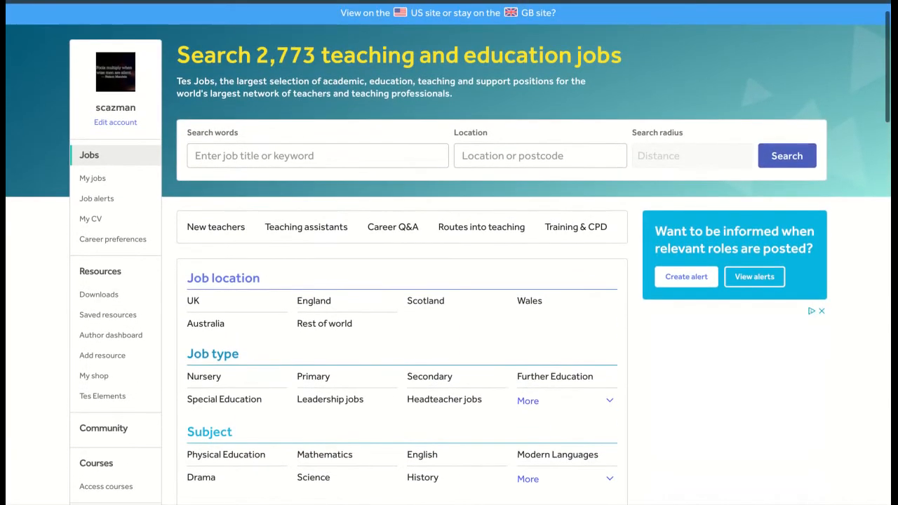
pyautogui.scroll(-1, 409, 363)
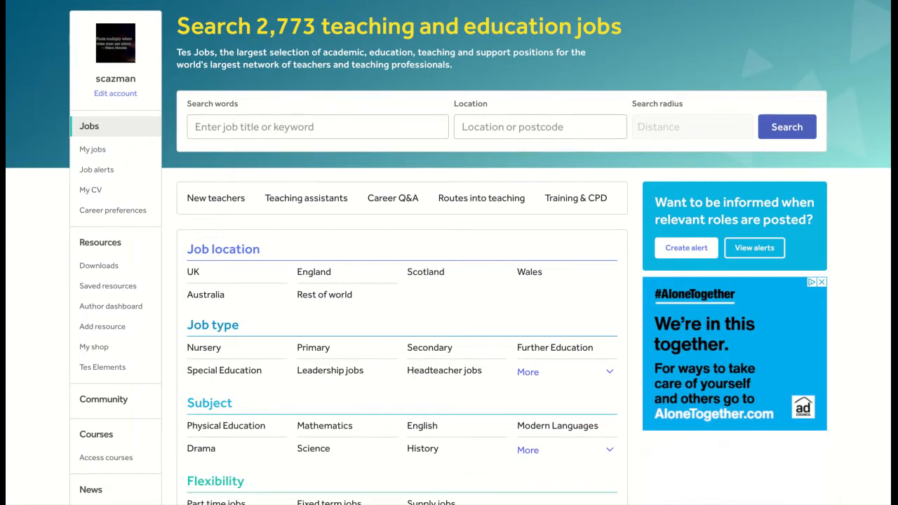
pyautogui.scroll(2, 449, 252)
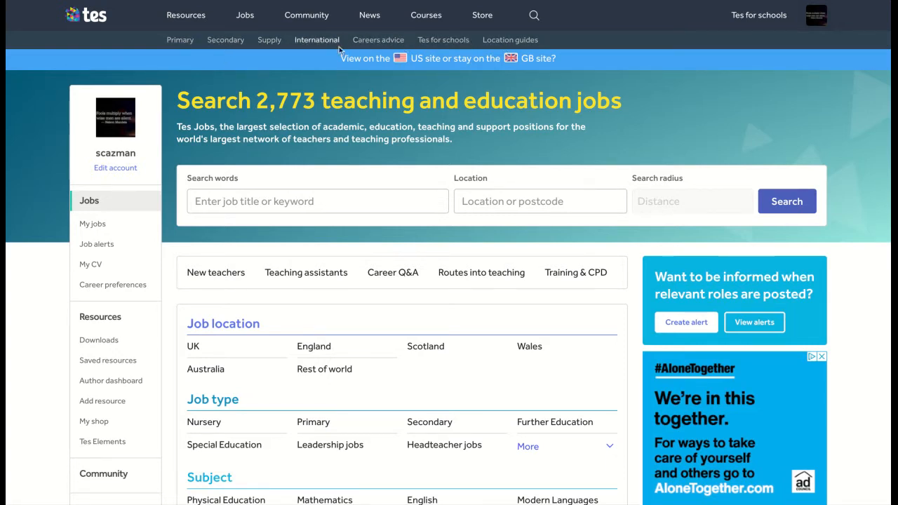
# - Go to the International jobs and view their categories by workplace, by position and by subject
pyautogui.click(314, 42)
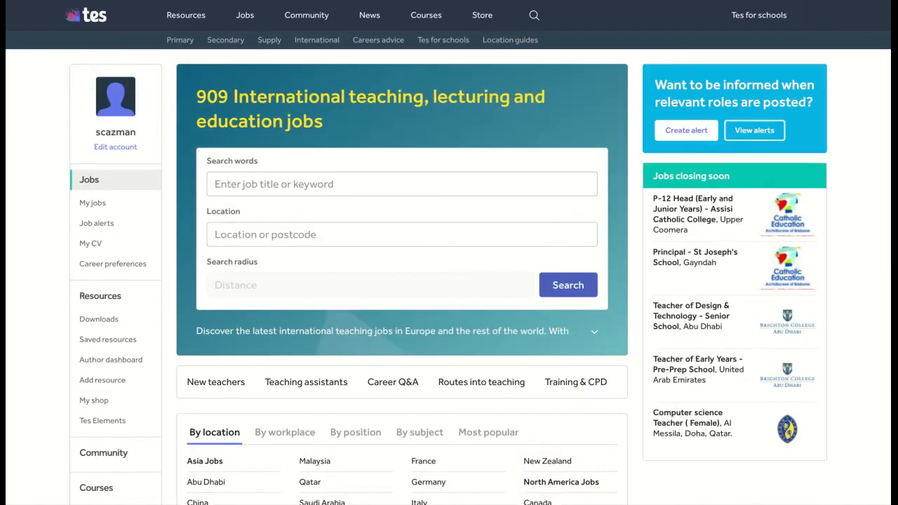
pyautogui.scroll(-3, 378, 244)
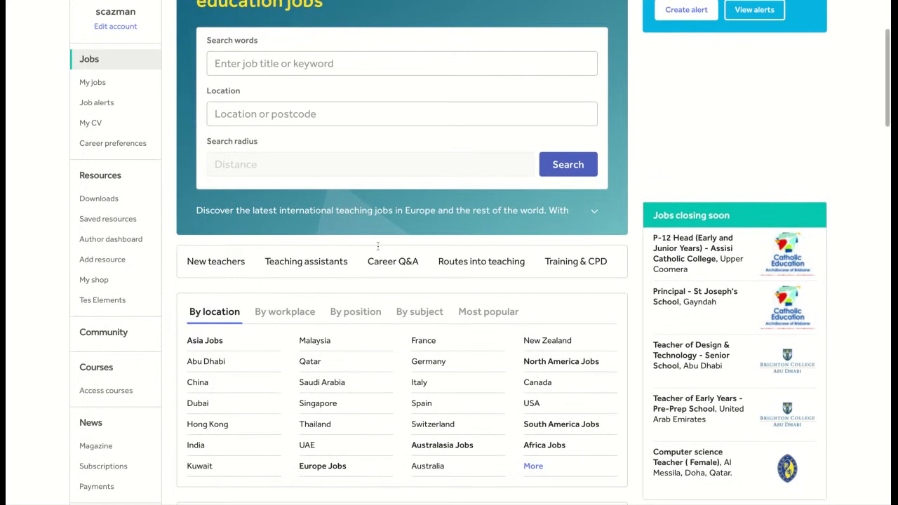
pyautogui.scroll(-2, 378, 245)
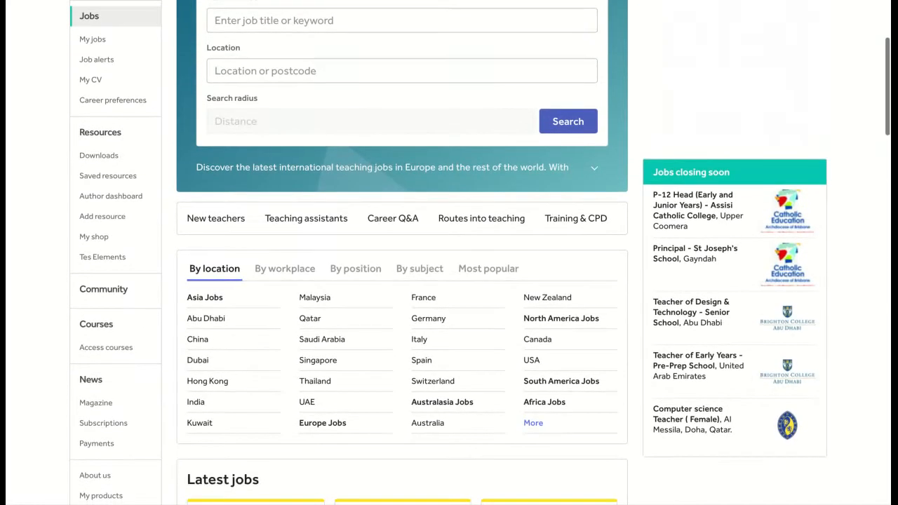
pyautogui.click(301, 273)
pyautogui.click(353, 272)
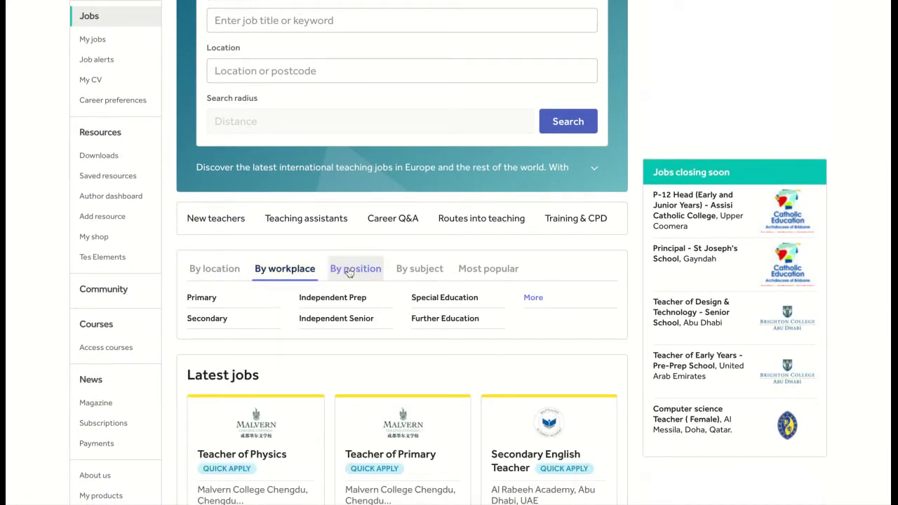
pyautogui.click(418, 270)
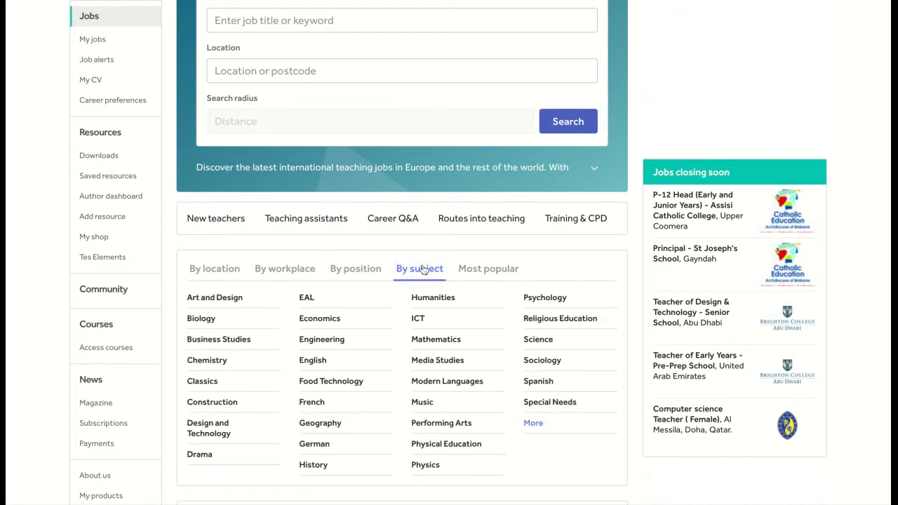
# - List the international Leadership Jobs from the categories by position and look through the vacancies' descriptions, salaries and application dates
pyautogui.click(355, 273)
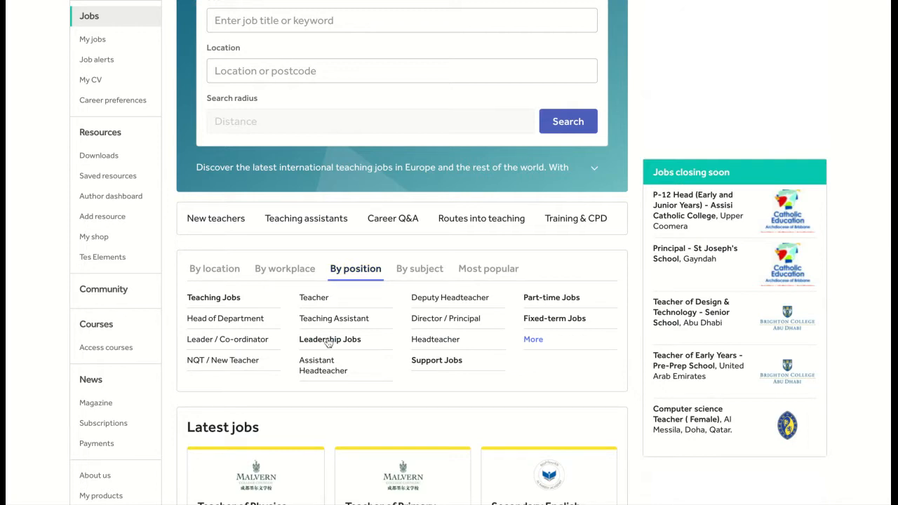
pyautogui.click(330, 339)
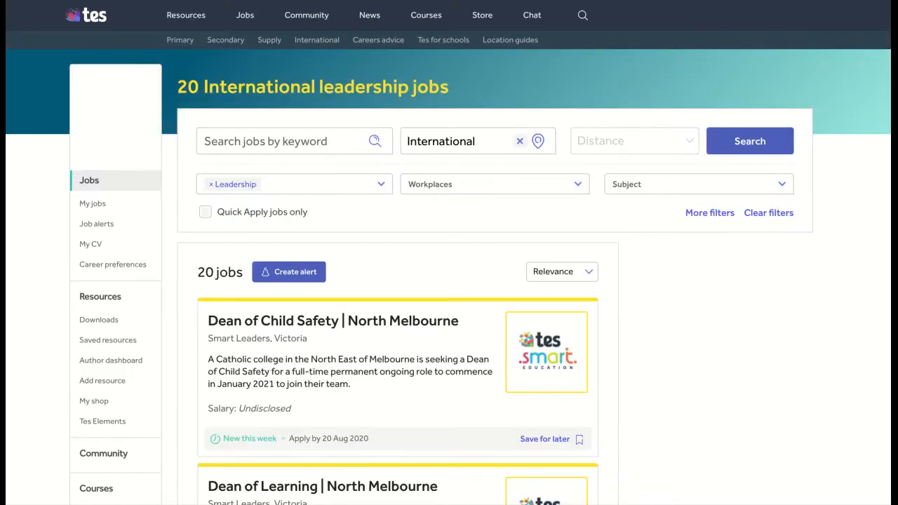
pyautogui.scroll(-3, 421, 357)
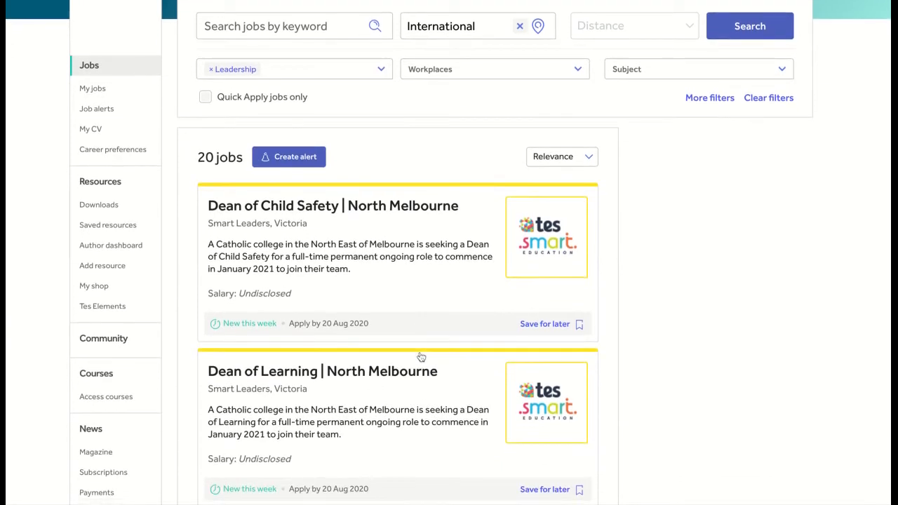
pyautogui.scroll(-2, 421, 357)
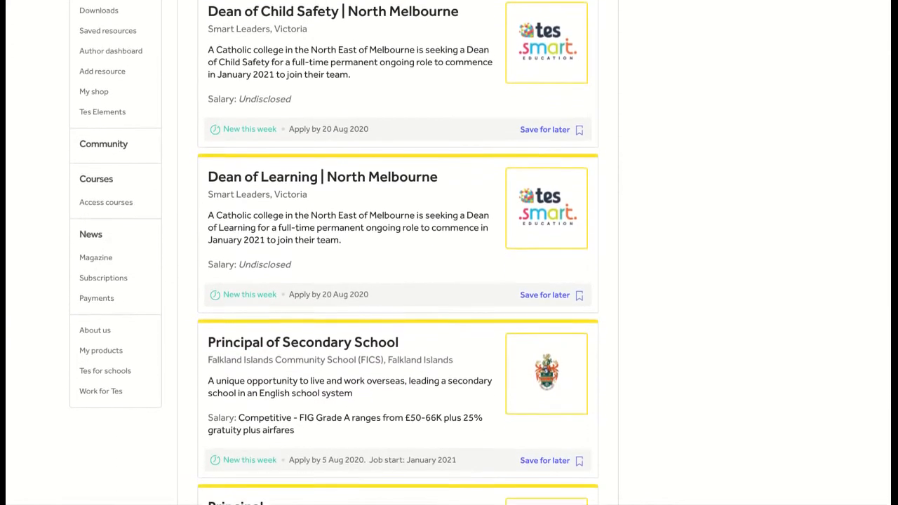
pyautogui.scroll(-2, 421, 357)
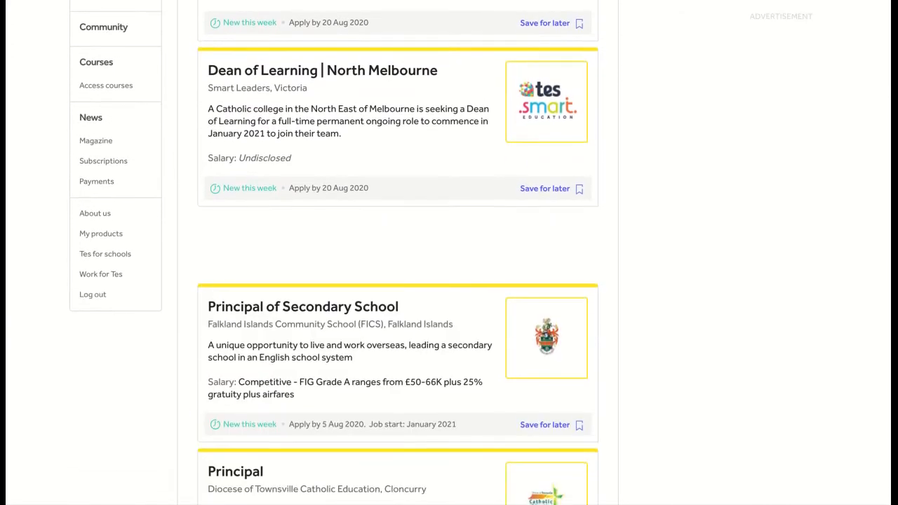
pyautogui.scroll(-1, 421, 357)
pyautogui.scroll(-1, 421, 357)
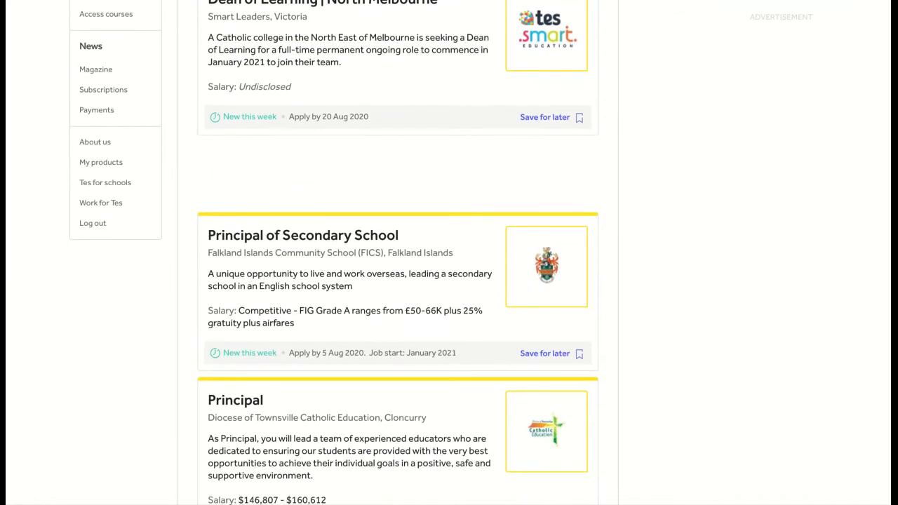
pyautogui.scroll(-2, 421, 357)
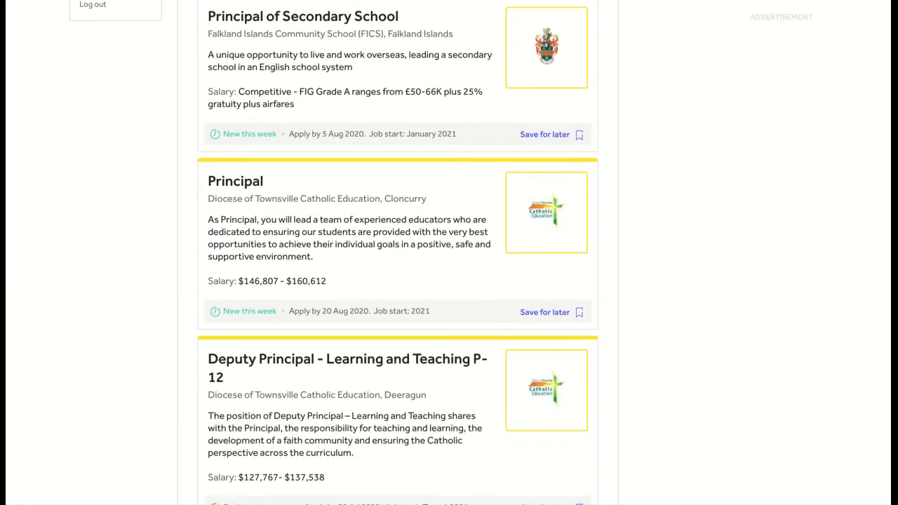
# - Browse further through the international leadership vacancies, checking their roles, schools, salaries and deadlines, and return to the search filters
pyautogui.scroll(-2, 421, 357)
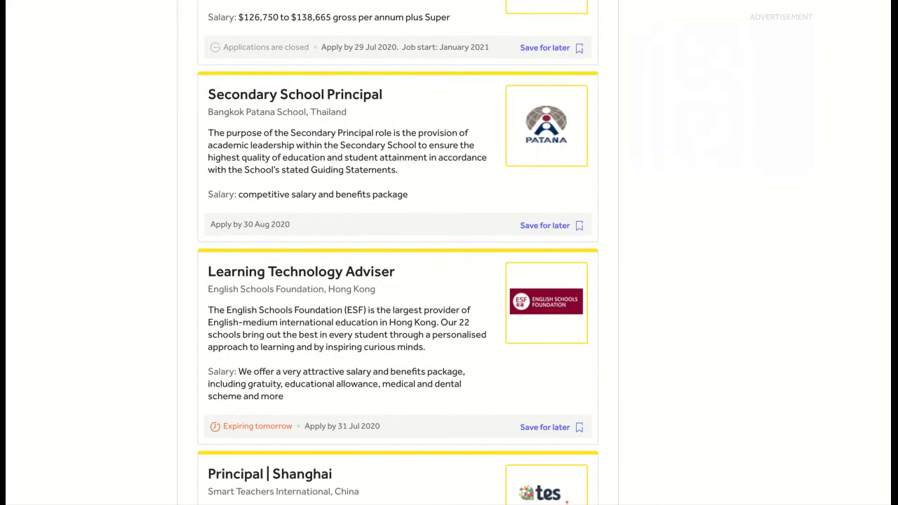
pyautogui.scroll(-1, 398, 252)
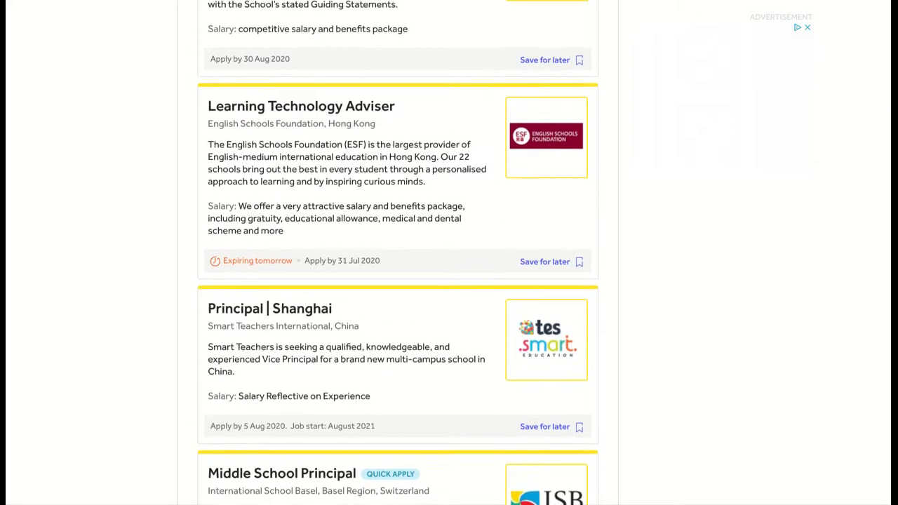
pyautogui.scroll(3, 636, 91)
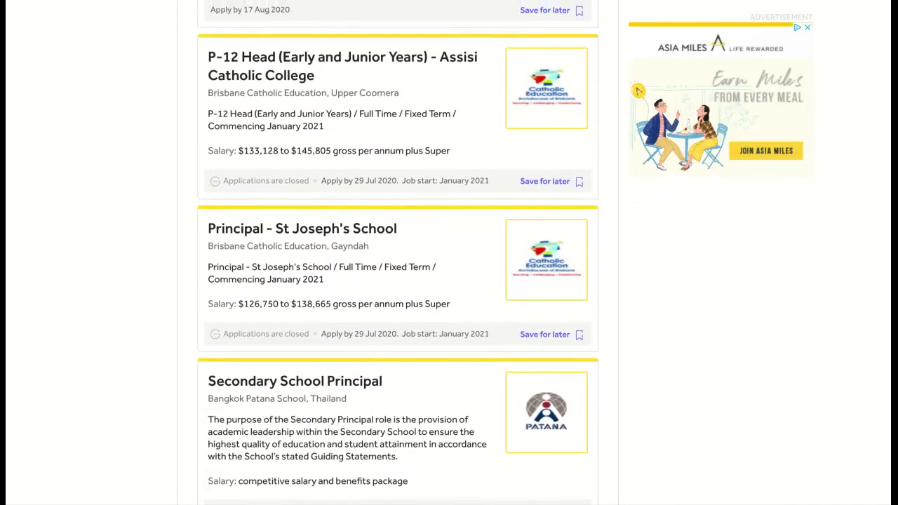
pyautogui.scroll(5, 636, 91)
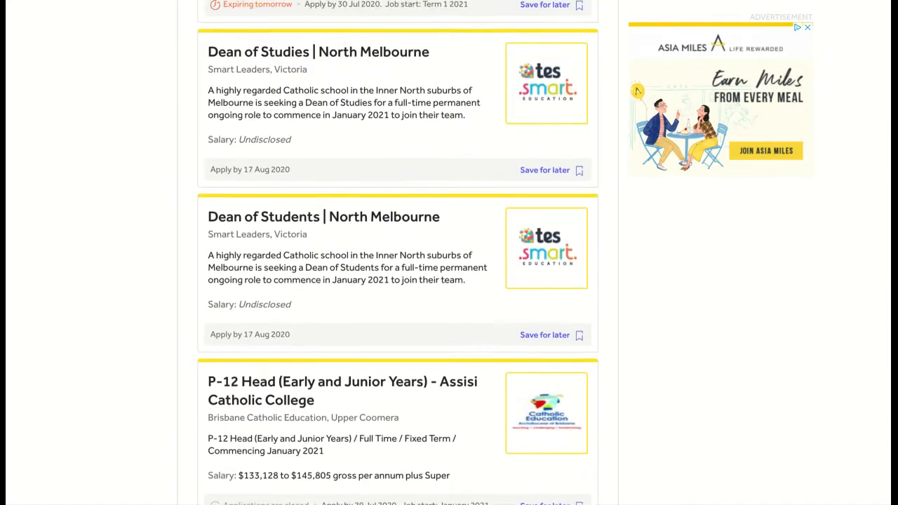
pyautogui.scroll(5, 642, 88)
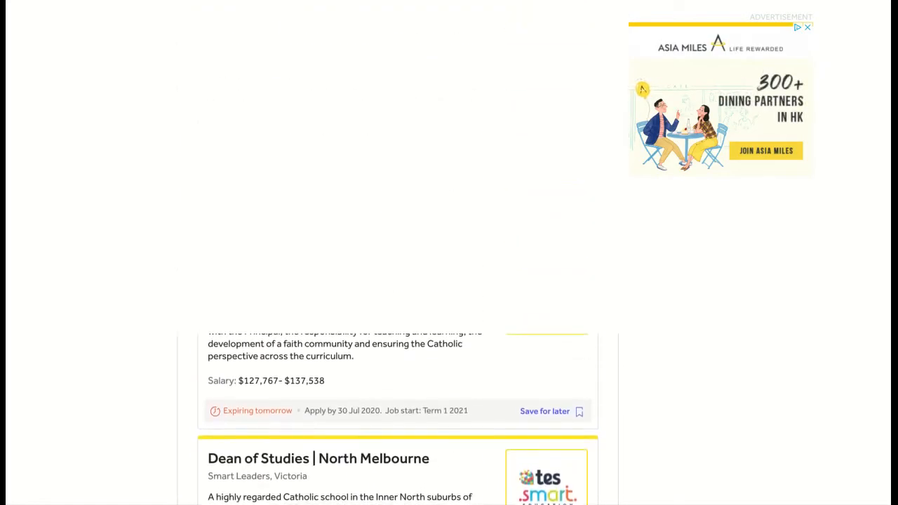
pyautogui.scroll(4, 397, 281)
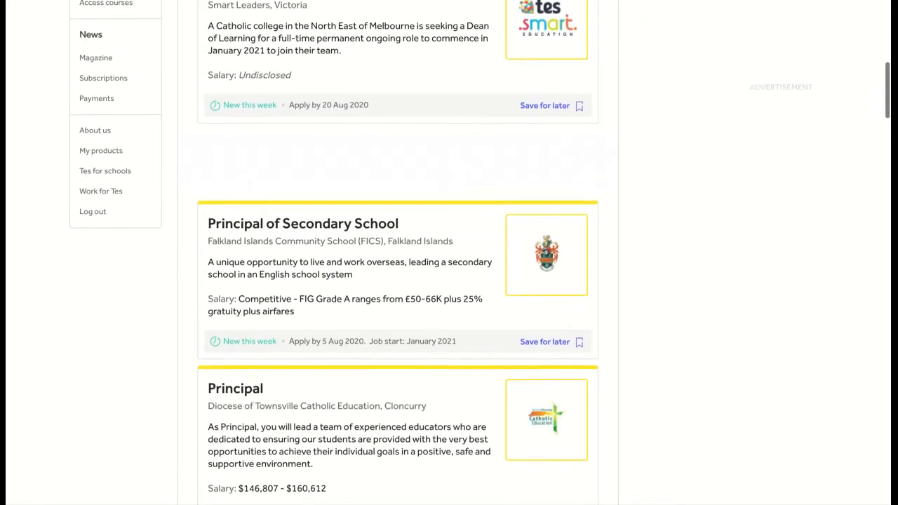
pyautogui.scroll(3, 398, 281)
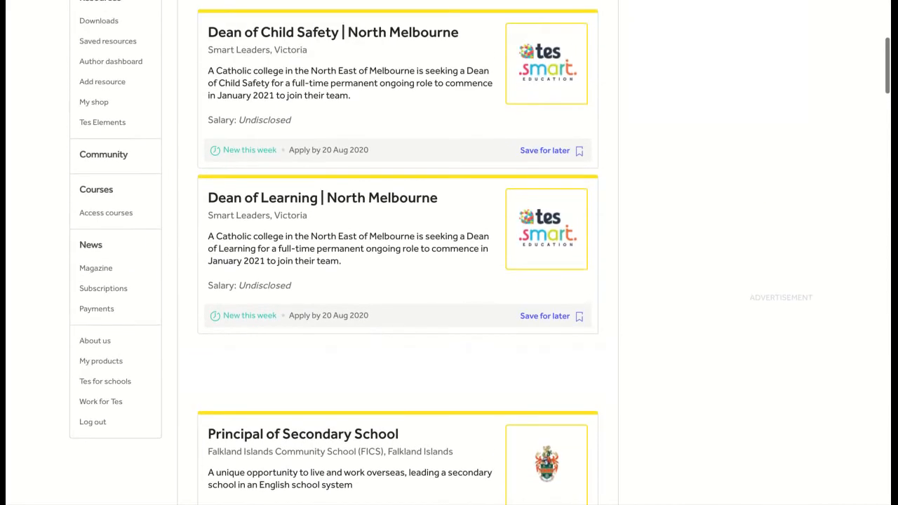
pyautogui.scroll(2, 449, 253)
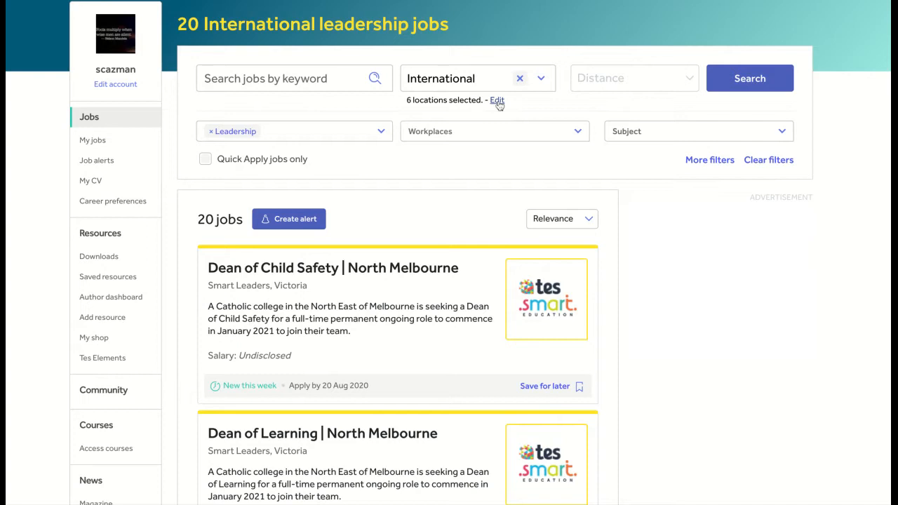
# - Show the position filter's options and look through the leadership roles it offers
pyautogui.click(380, 133)
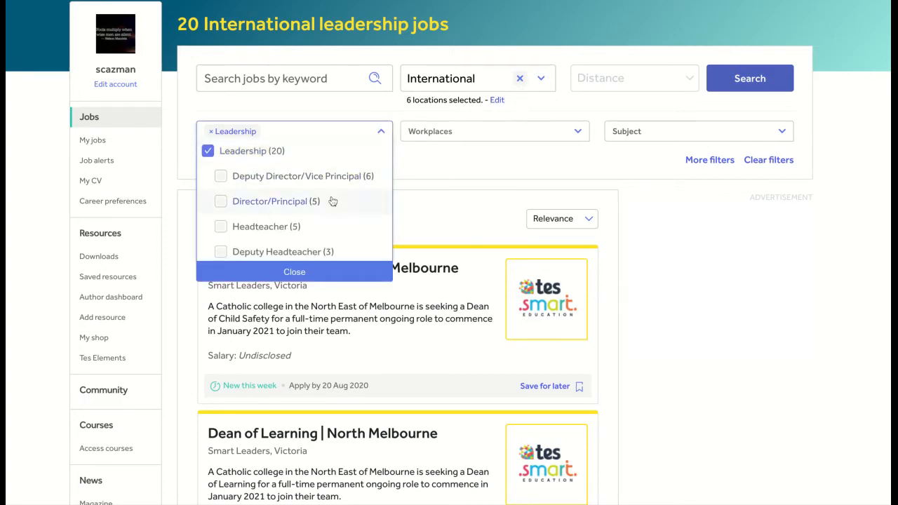
pyautogui.scroll(-3, 333, 201)
pyautogui.scroll(3, 333, 201)
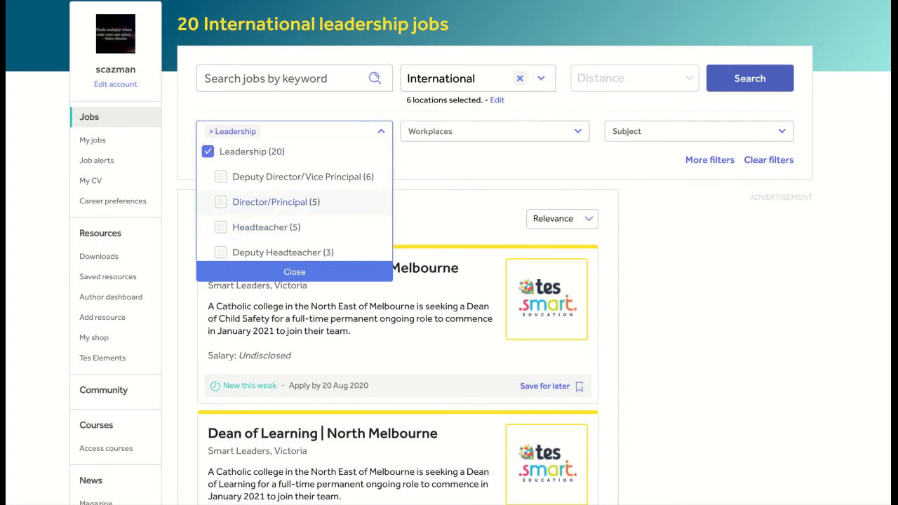
# - Return to the International jobs overview and list the vacancies located in Malaysia
pyautogui.click(96, 120)
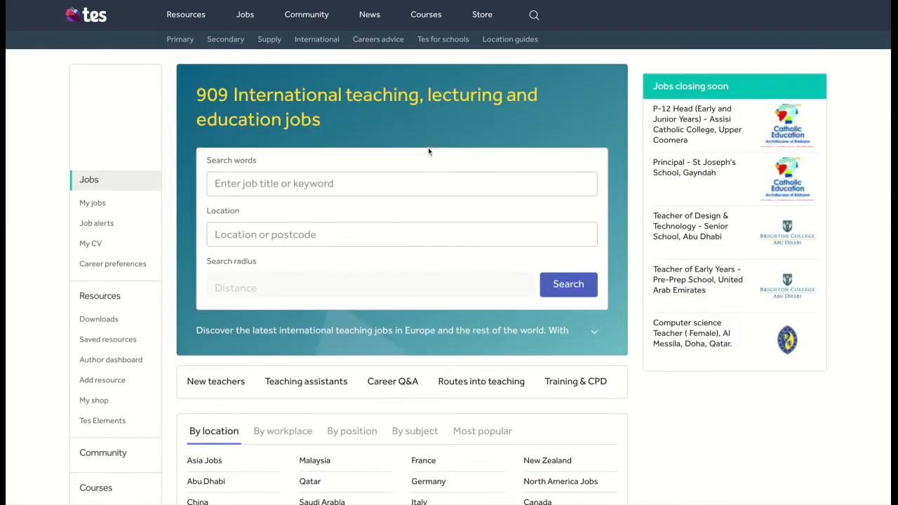
pyautogui.scroll(-1, 390, 291)
pyautogui.scroll(-3, 390, 292)
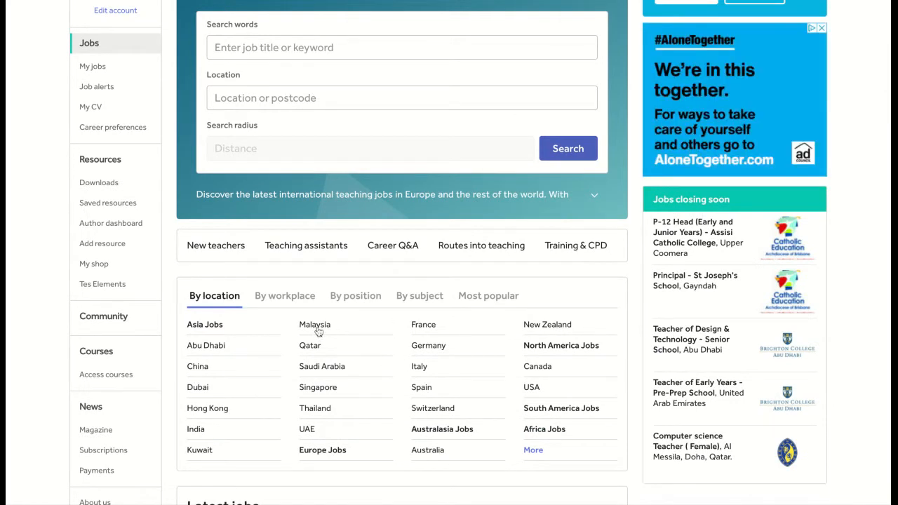
pyautogui.click(316, 327)
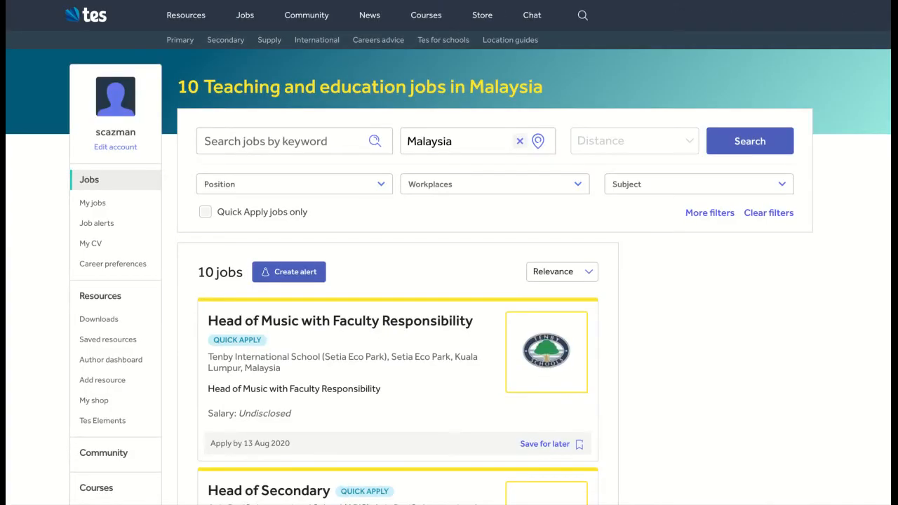
# - Look through the Malaysian vacancies and view the English Teacher post at Tenby International School (Setia Eco Park)
pyautogui.scroll(-3, 400, 381)
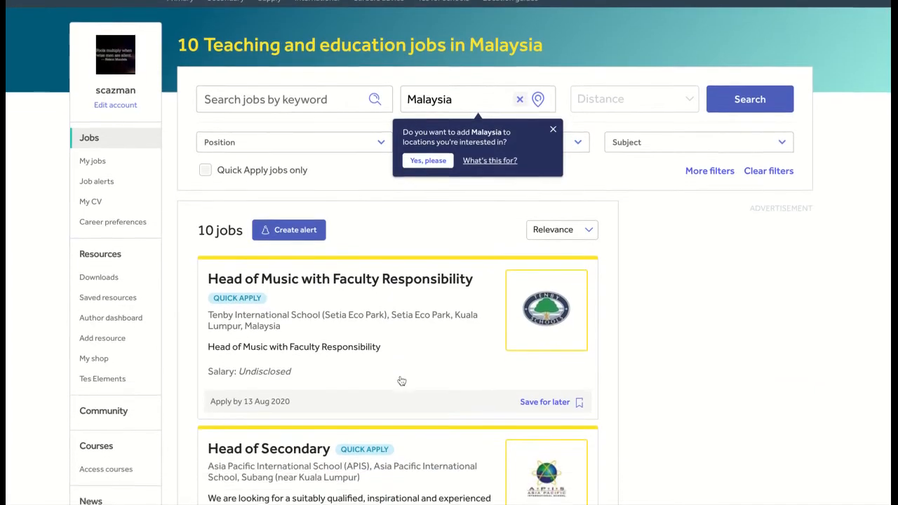
pyautogui.scroll(-3, 401, 381)
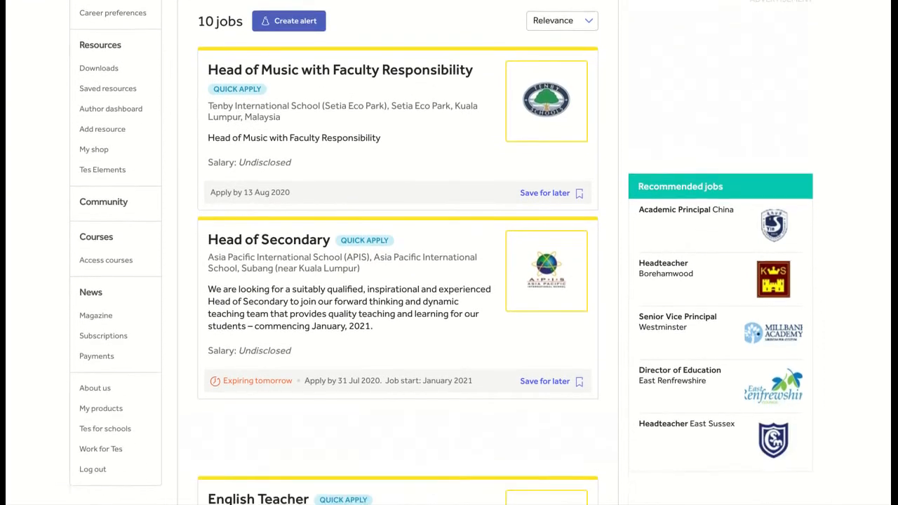
pyautogui.scroll(-4, 400, 281)
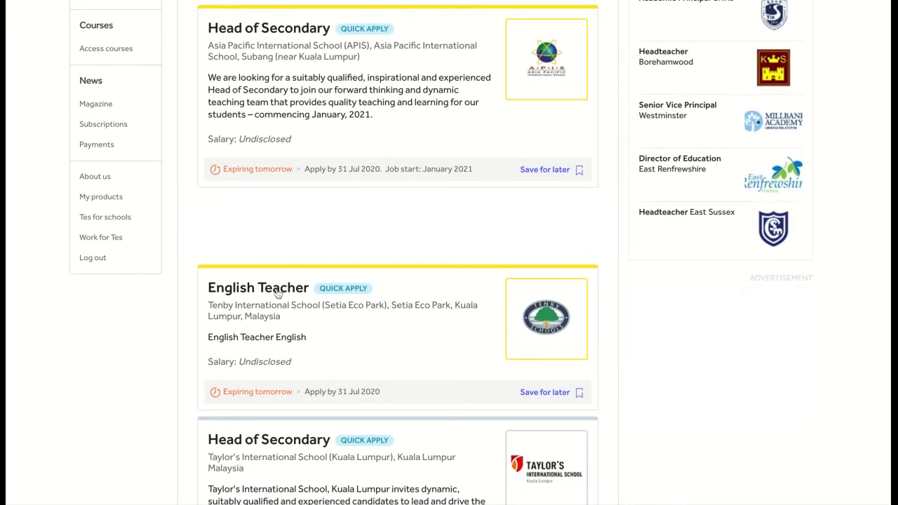
pyautogui.click(277, 292)
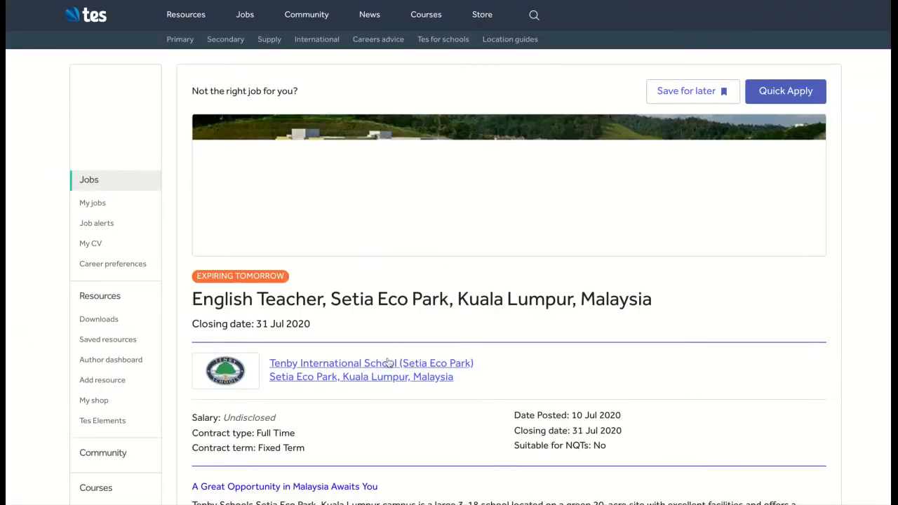
# - Read the English Teacher advert, covering the contract details, school description, role requirements, benefits package, safeguarding and how to apply
pyautogui.scroll(-2, 387, 362)
pyautogui.scroll(-2, 508, 281)
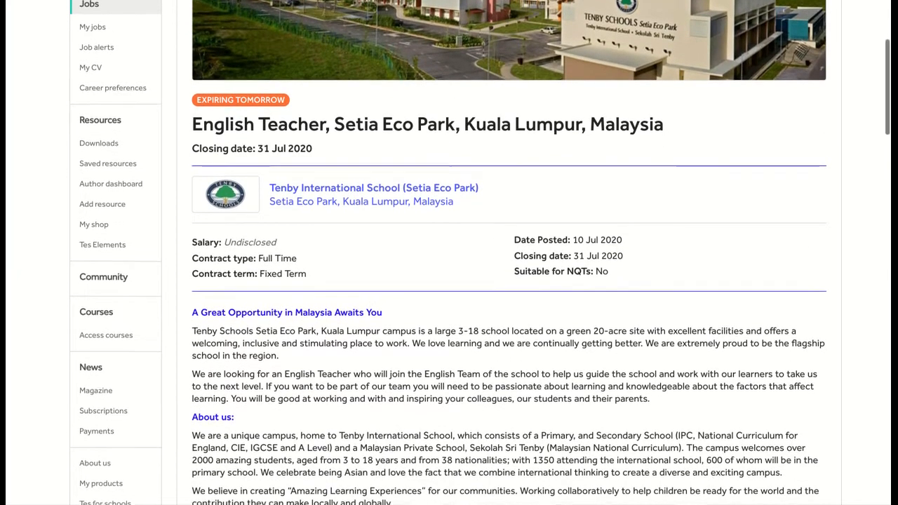
pyautogui.scroll(-1, 508, 280)
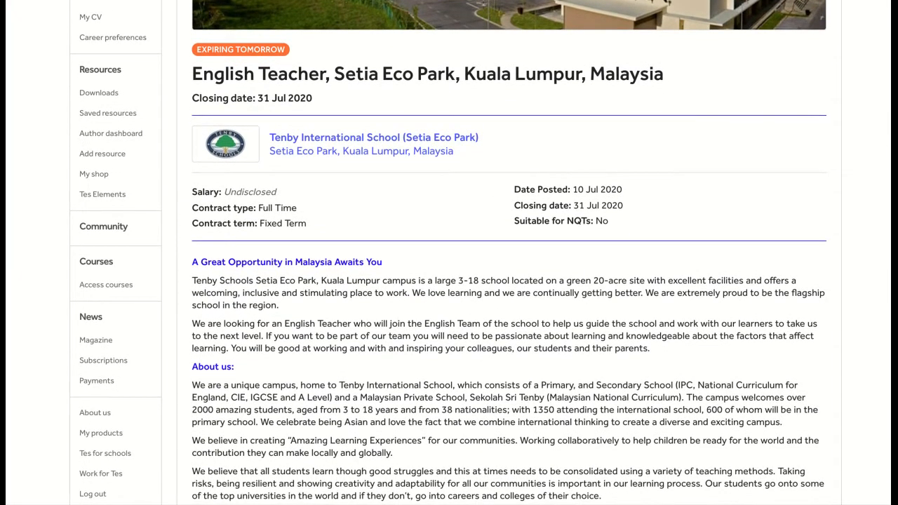
pyautogui.scroll(-3, 509, 281)
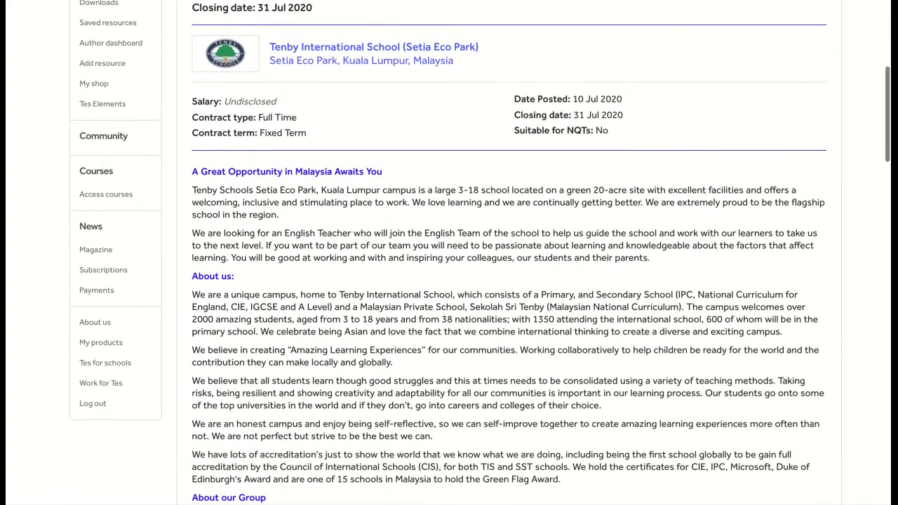
pyautogui.scroll(-3, 509, 281)
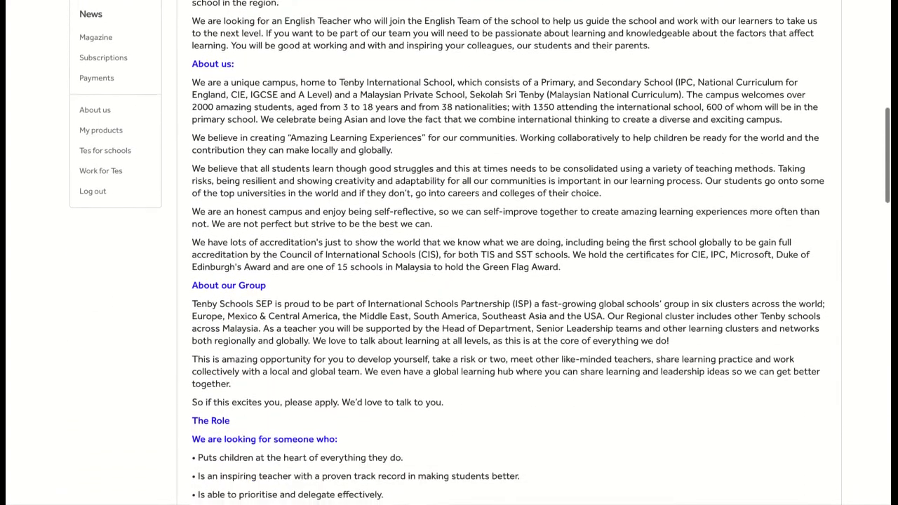
pyautogui.scroll(-3, 509, 280)
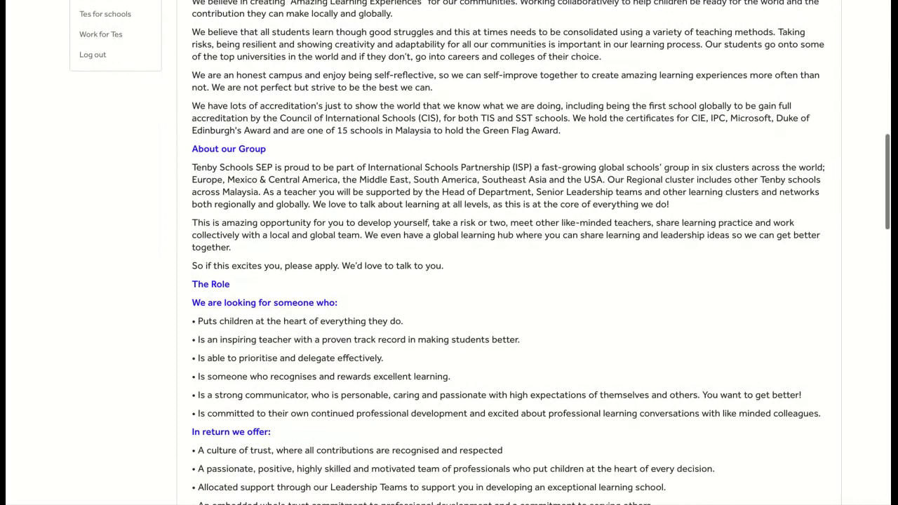
pyautogui.scroll(-3, 509, 281)
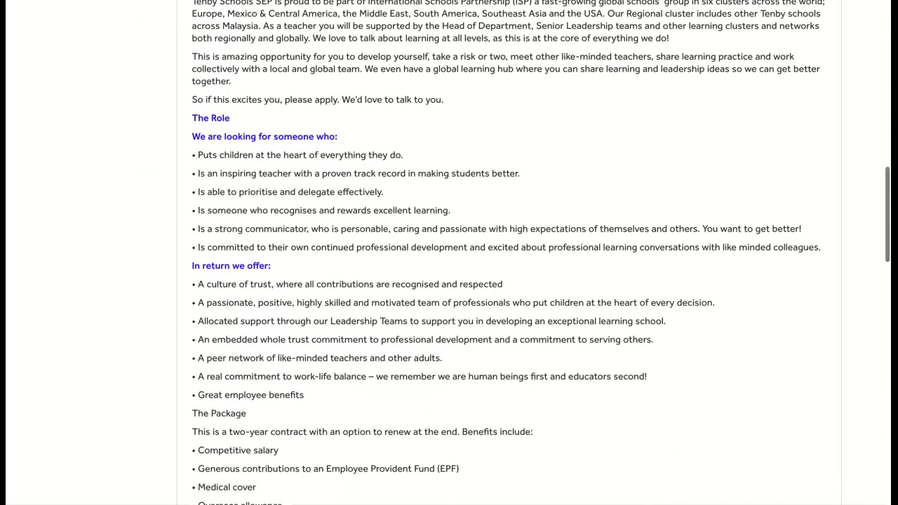
pyautogui.scroll(-3, 509, 281)
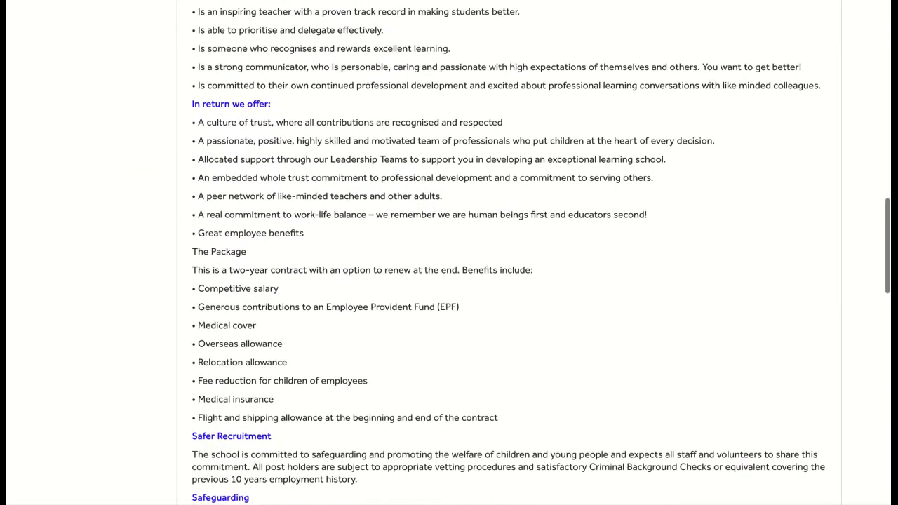
pyautogui.scroll(-3, 508, 280)
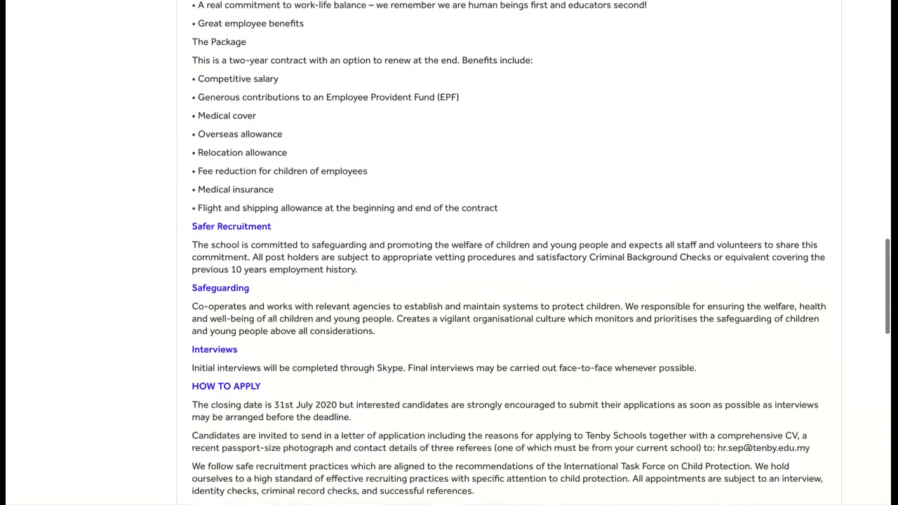
pyautogui.scroll(-2, 485, 366)
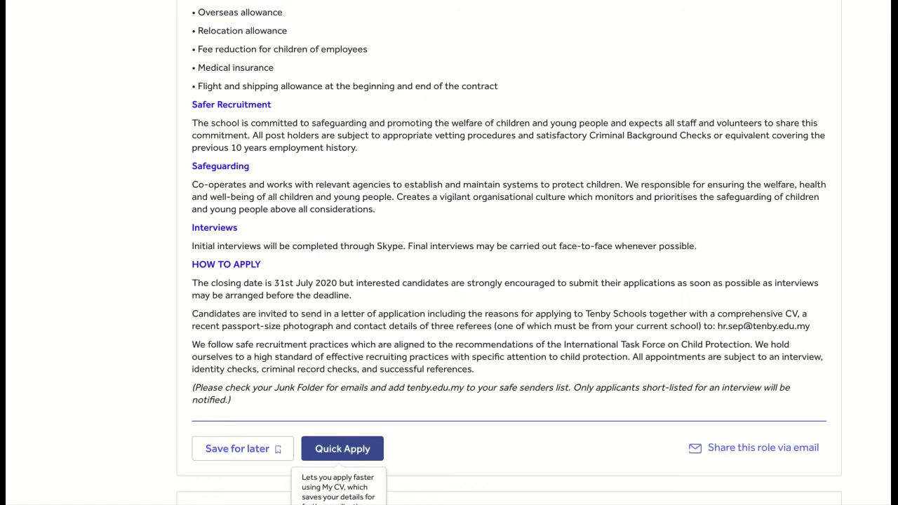
# - Start a Quick Apply application for the English Teacher post and review its basic information, supporting statement, documents and teaching information sections
pyautogui.click(342, 449)
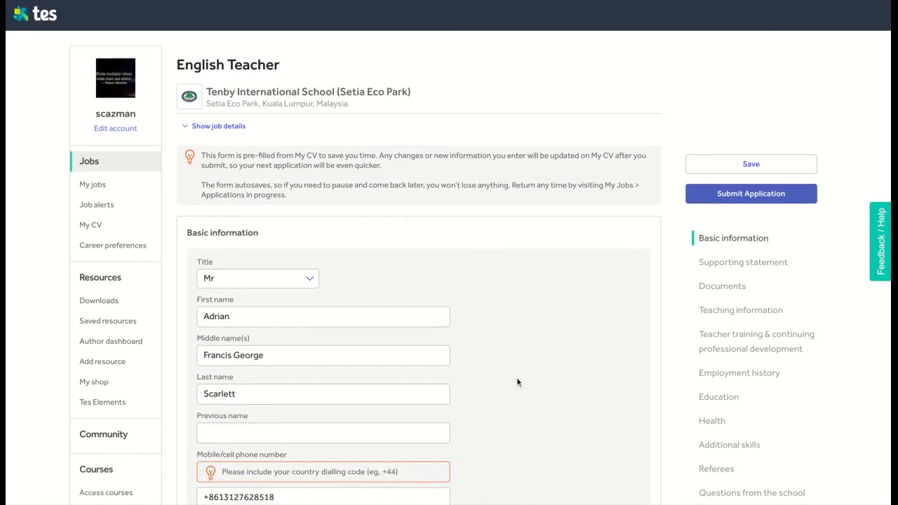
pyautogui.scroll(-2, 516, 377)
pyautogui.scroll(-3, 517, 383)
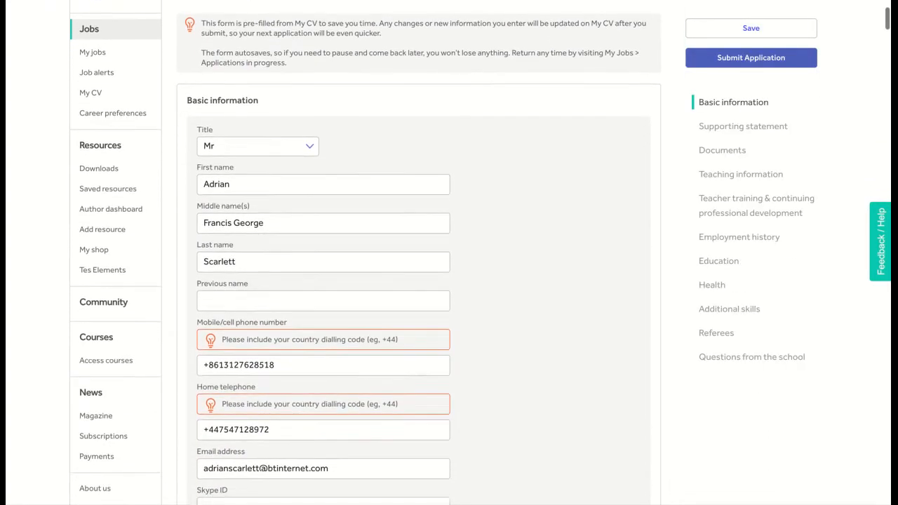
pyautogui.scroll(-5, 517, 382)
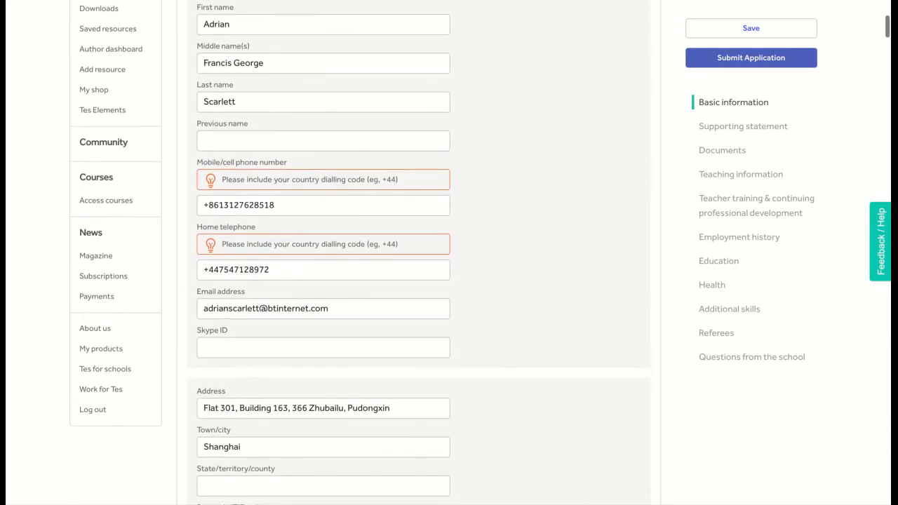
pyautogui.scroll(-6, 421, 253)
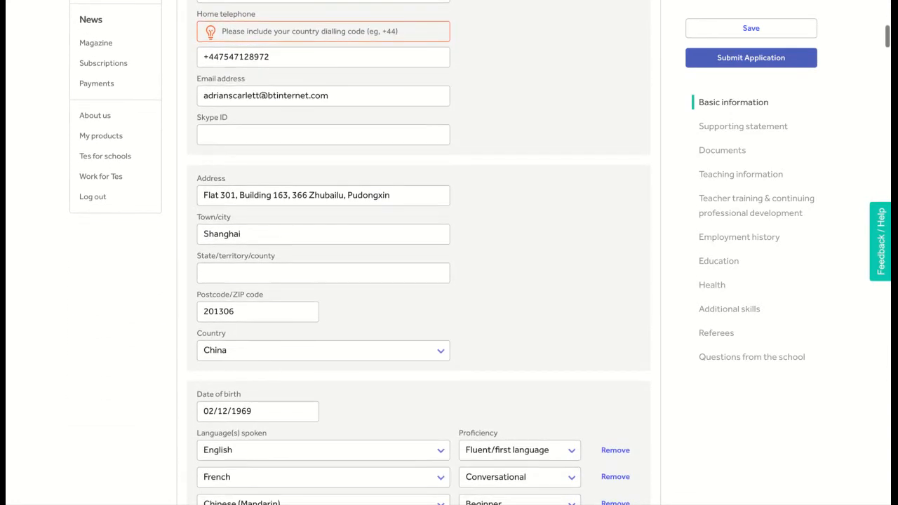
pyautogui.scroll(-7, 421, 253)
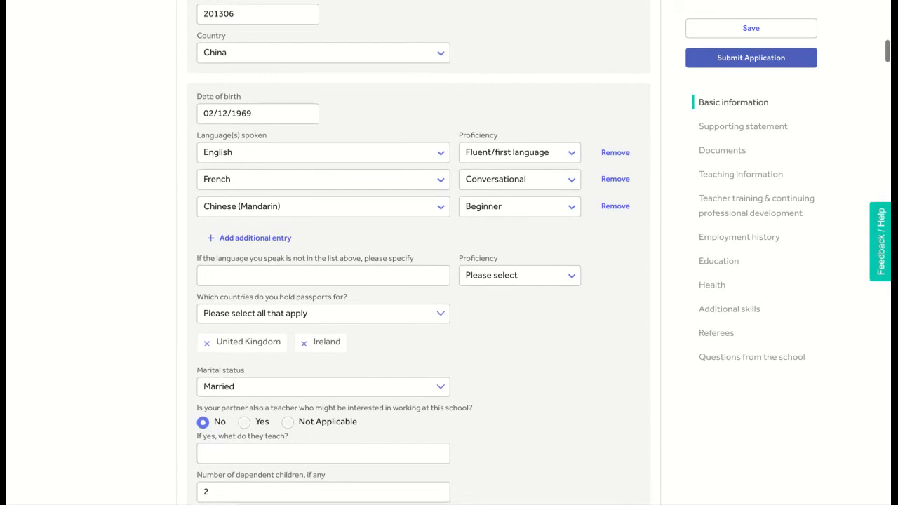
pyautogui.scroll(-6, 520, 369)
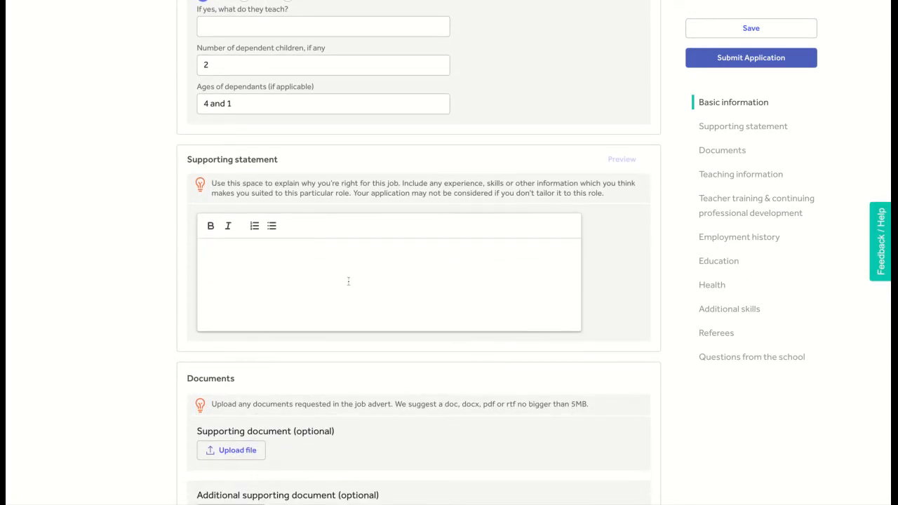
pyautogui.scroll(-4, 348, 282)
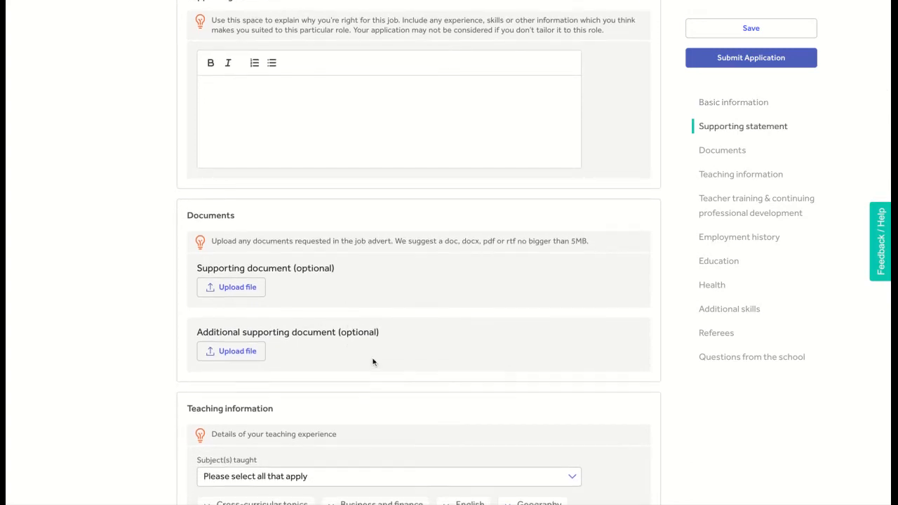
pyautogui.scroll(-3, 372, 362)
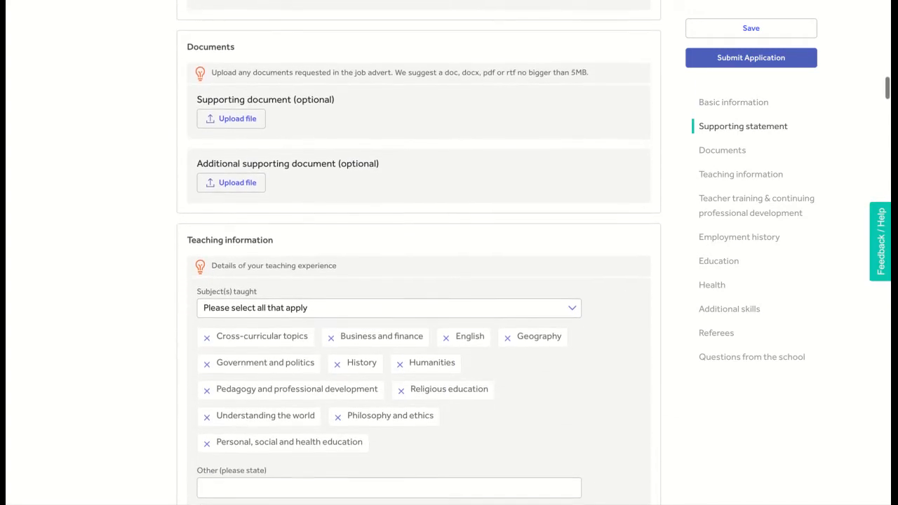
pyautogui.scroll(-2, 355, 362)
pyautogui.scroll(3, 356, 362)
pyautogui.scroll(19, 356, 362)
pyautogui.scroll(3, 347, 272)
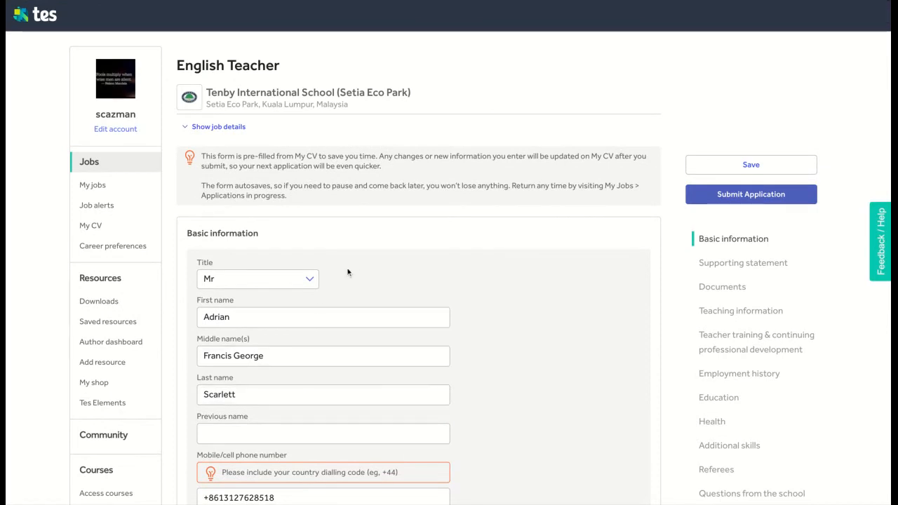
# - Return to the main Jobs page and look over its job location, job type, subject and flexibility categories
pyautogui.click(89, 163)
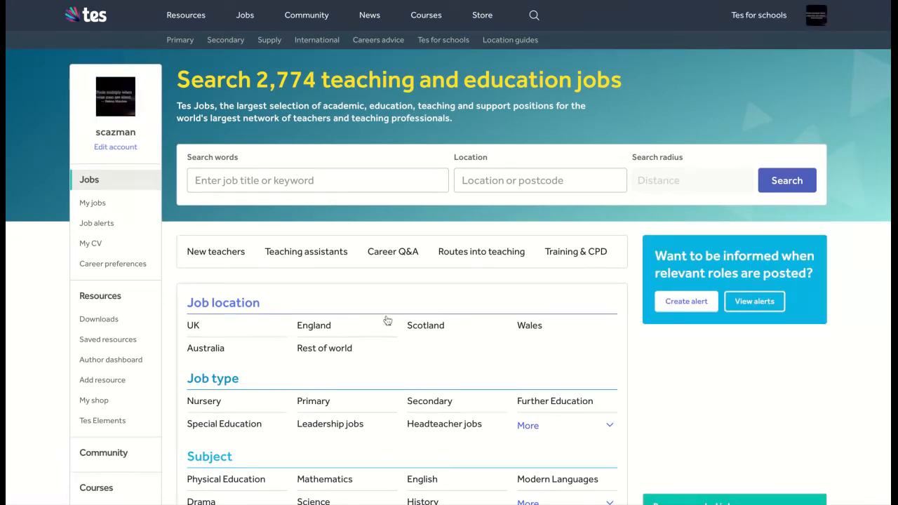
pyautogui.scroll(-3, 393, 349)
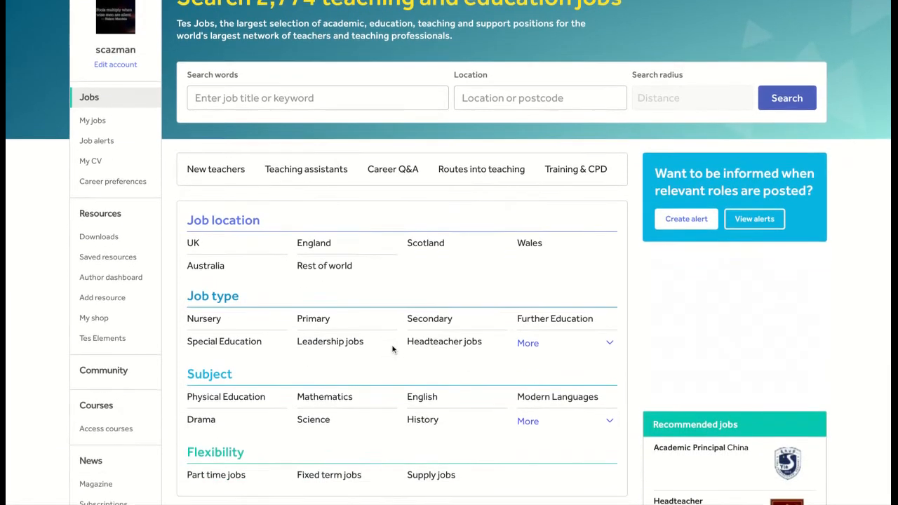
pyautogui.scroll(3, 393, 349)
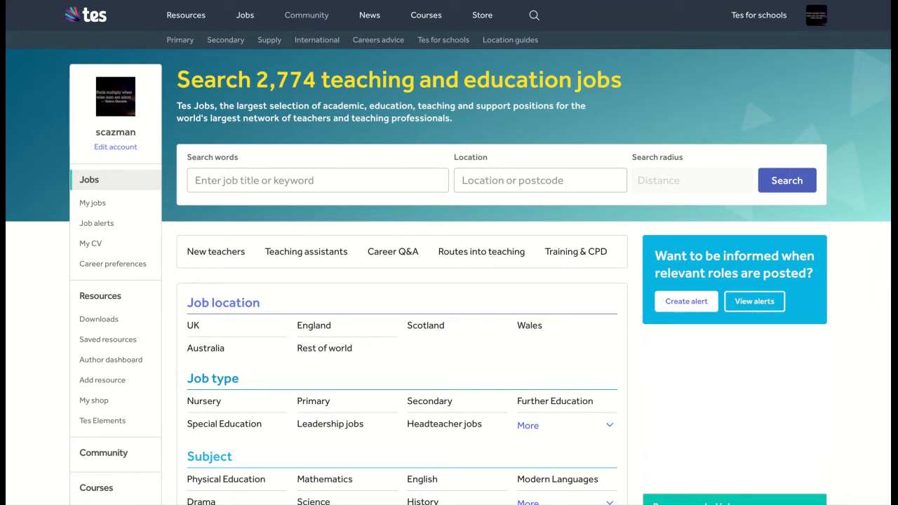
# - Visit the TES Community forums and look through the Coronavirus, Staffroom and Workplace forum categories
pyautogui.click(305, 15)
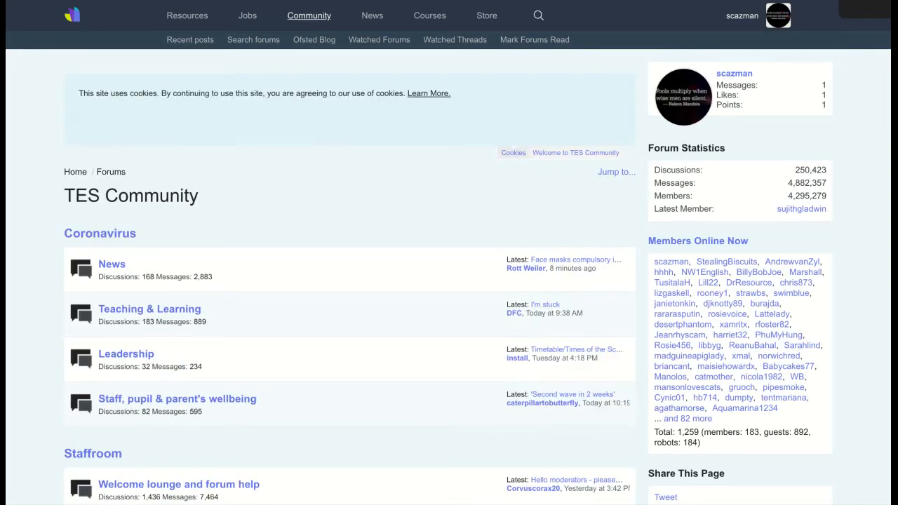
pyautogui.scroll(-4, 291, 289)
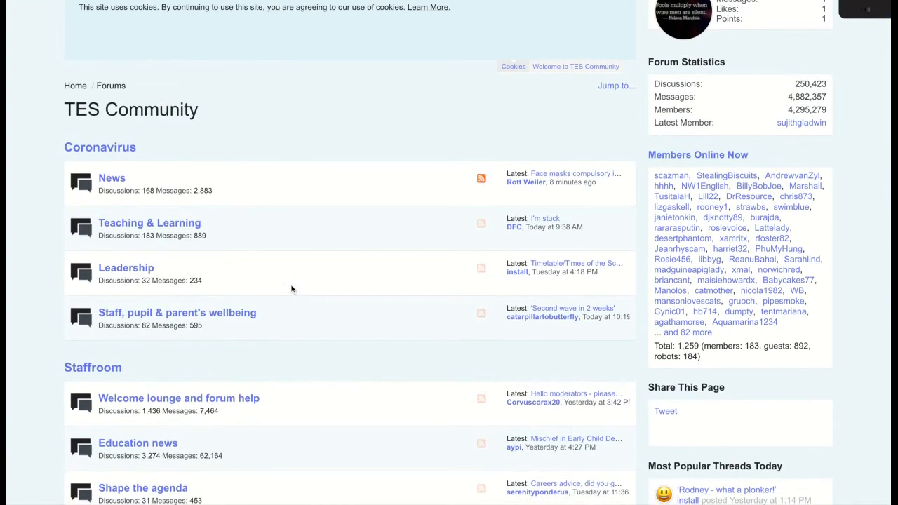
pyautogui.scroll(-1, 482, 274)
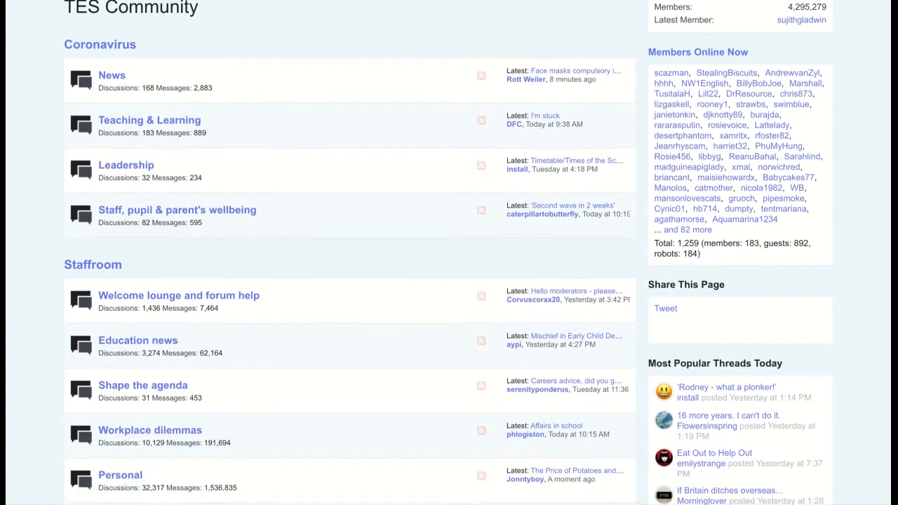
pyautogui.scroll(-1, 482, 281)
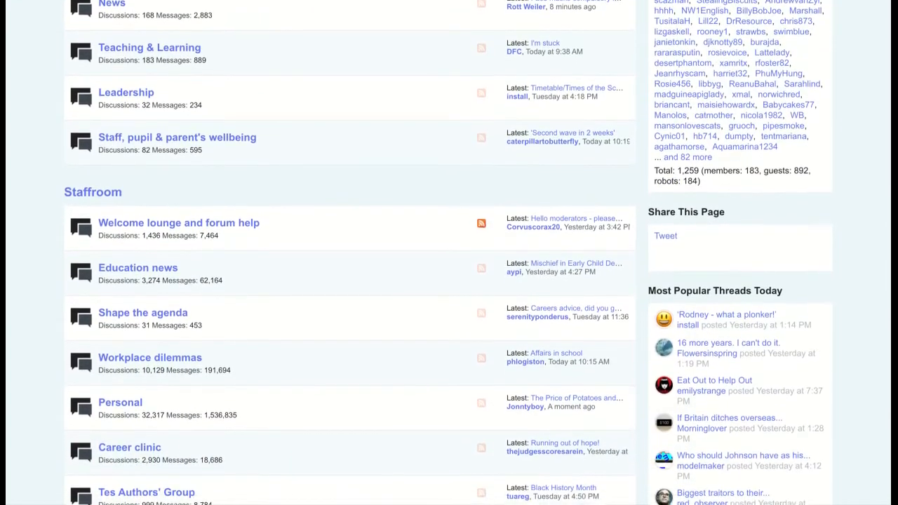
pyautogui.scroll(-4, 481, 291)
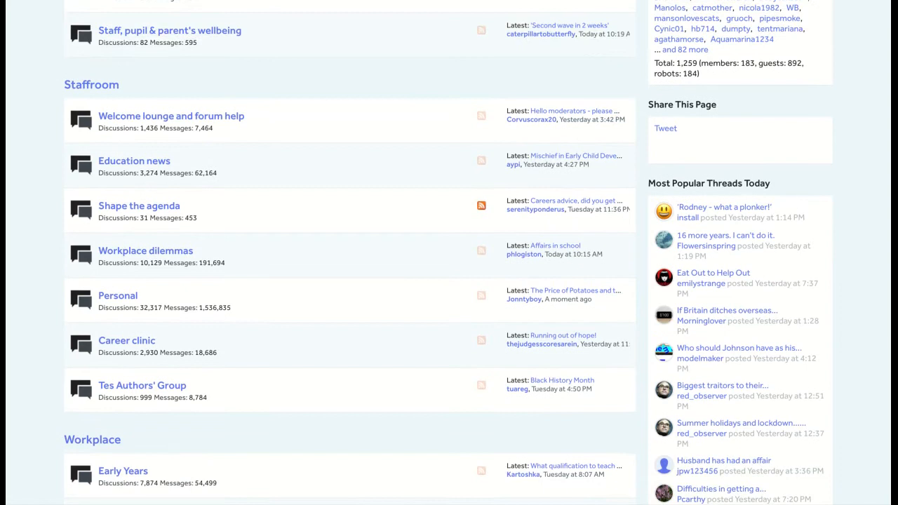
pyautogui.scroll(-3, 449, 203)
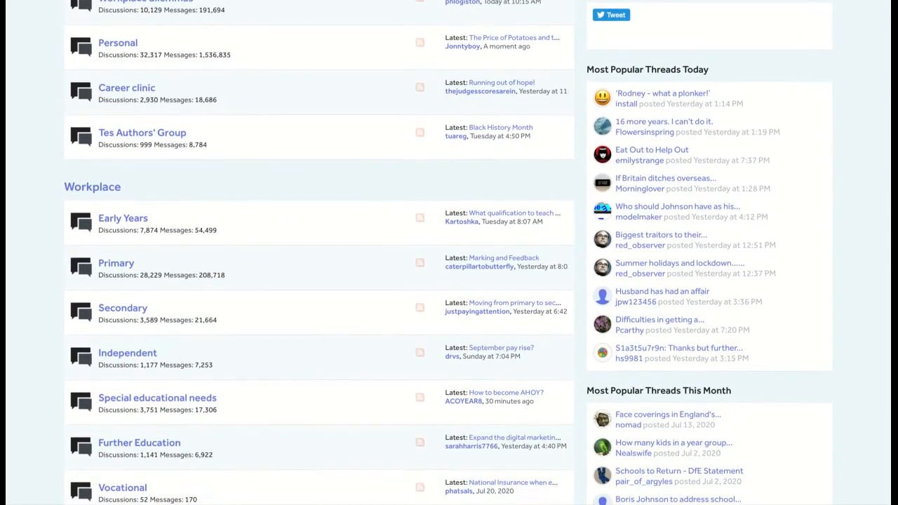
pyautogui.scroll(-3, 419, 225)
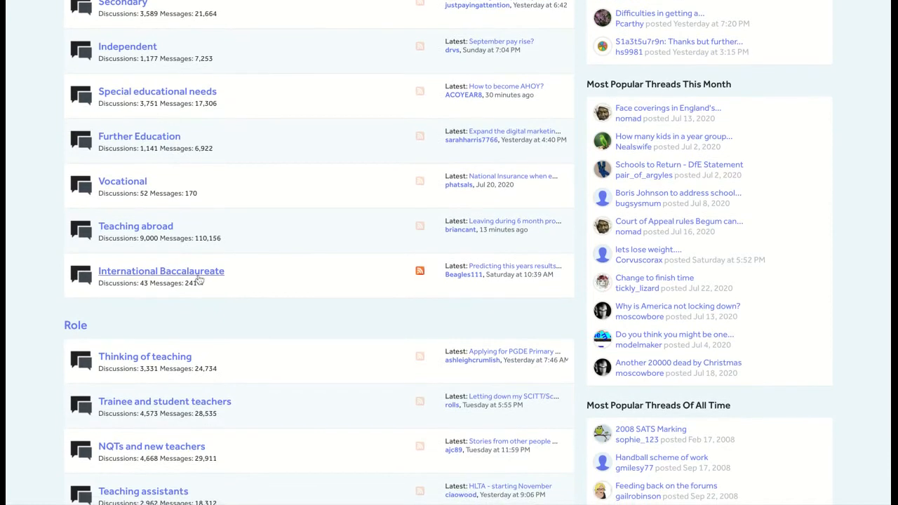
# - View the Teaching abroad forum and look through the discussion threads on its first page
pyautogui.moveTo(200, 278)
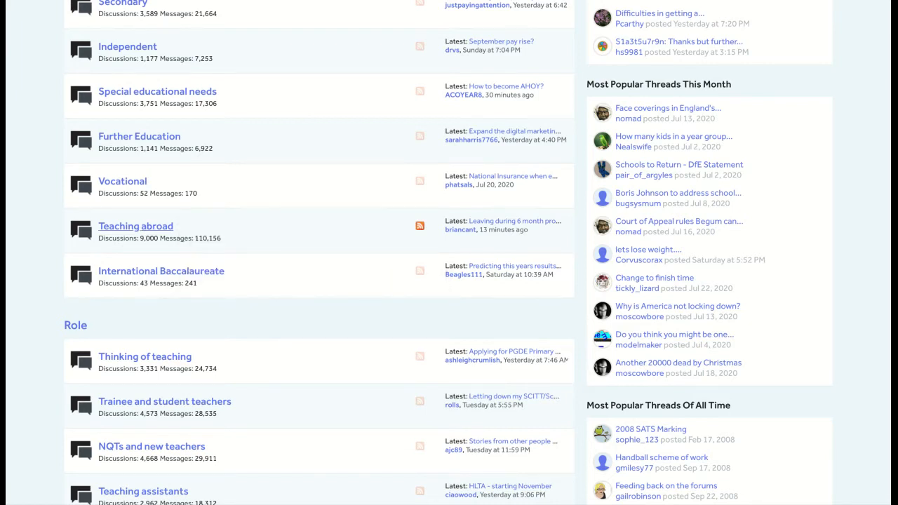
pyautogui.click(220, 211)
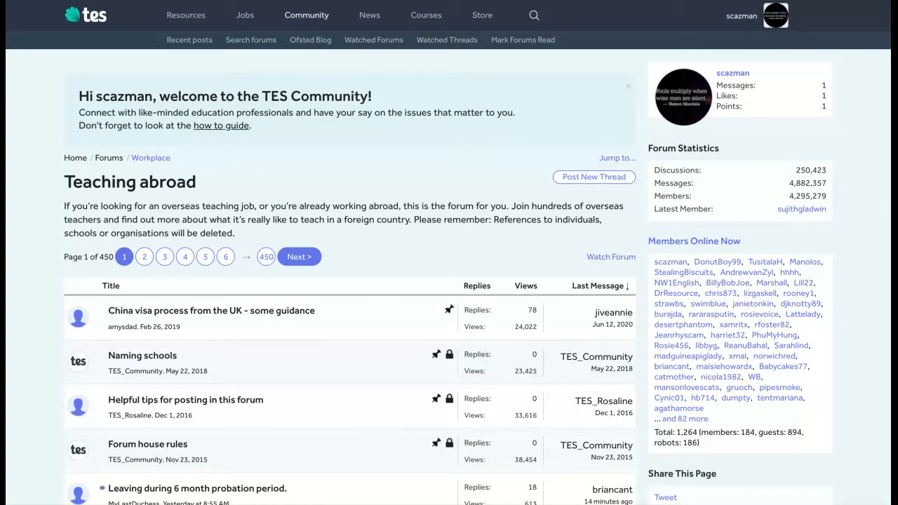
pyautogui.scroll(-2, 120, 266)
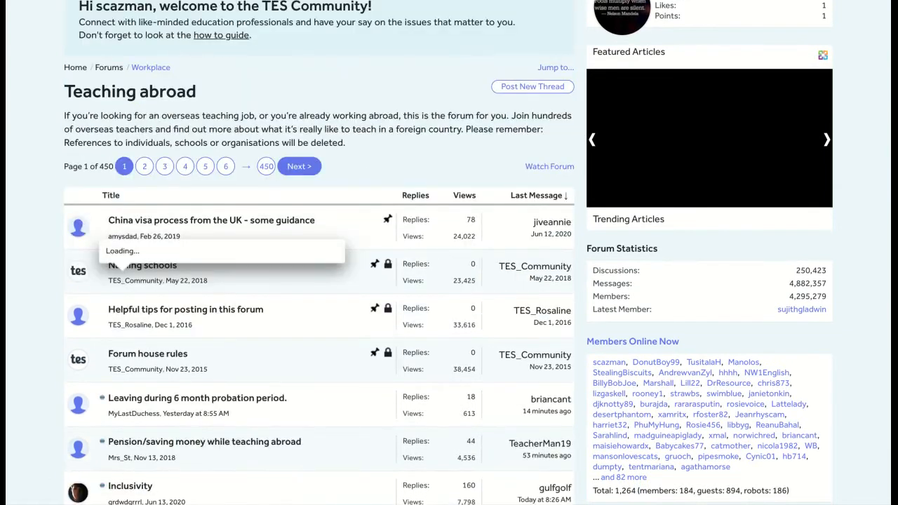
pyautogui.scroll(-1, 295, 393)
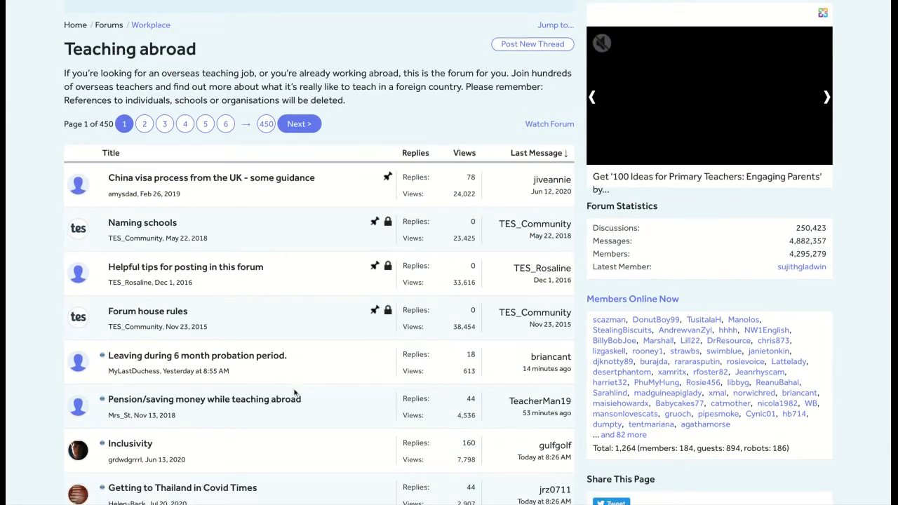
pyautogui.scroll(-3, 295, 393)
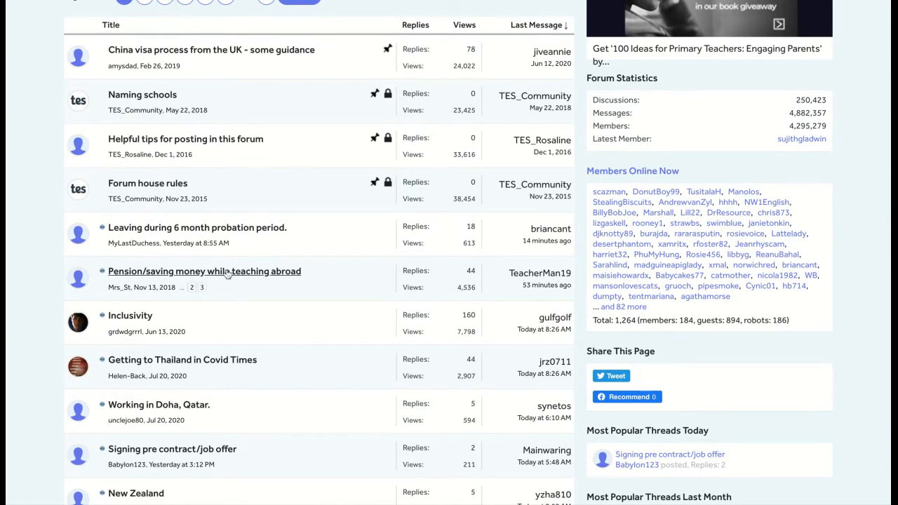
pyautogui.scroll(-1, 295, 347)
pyautogui.scroll(-2, 294, 350)
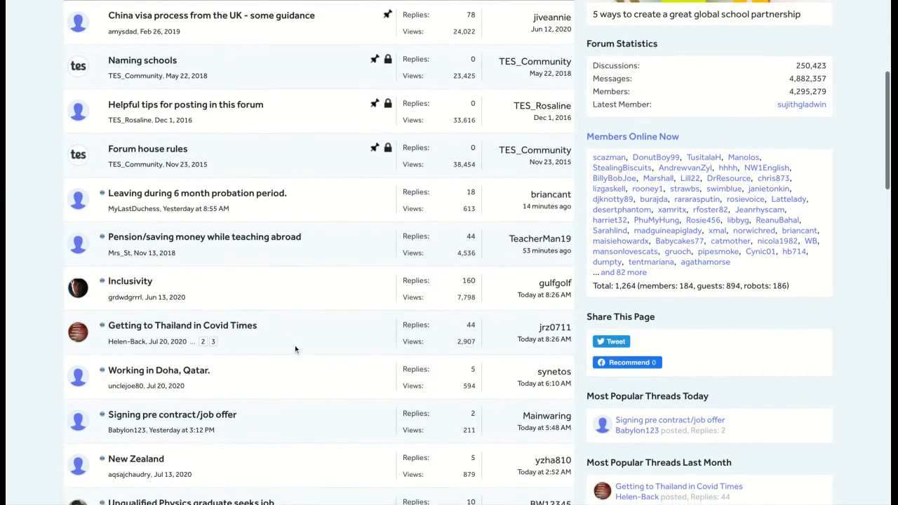
pyautogui.scroll(-3, 477, 254)
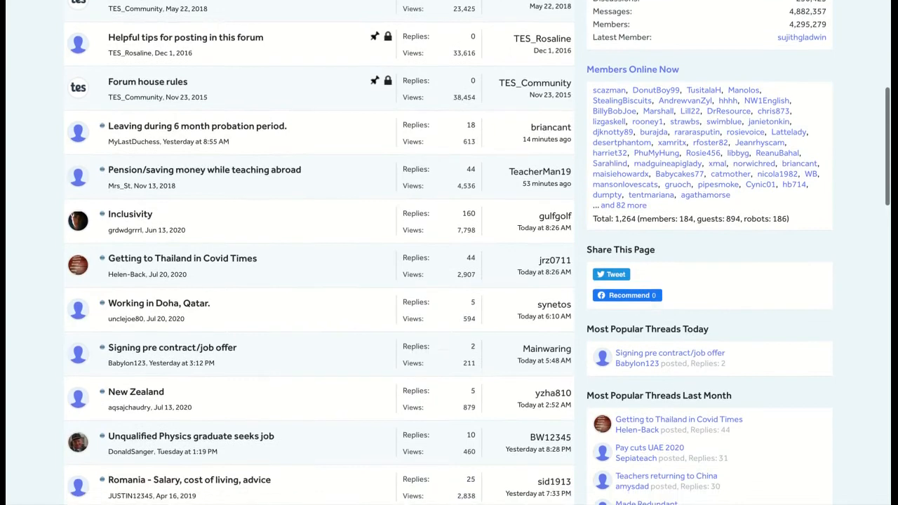
pyautogui.scroll(-2, 295, 347)
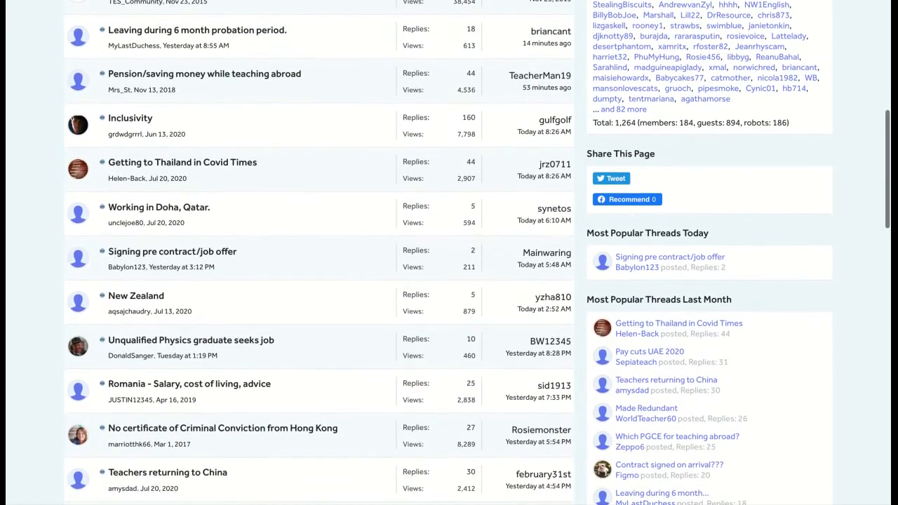
pyautogui.scroll(-3, 295, 330)
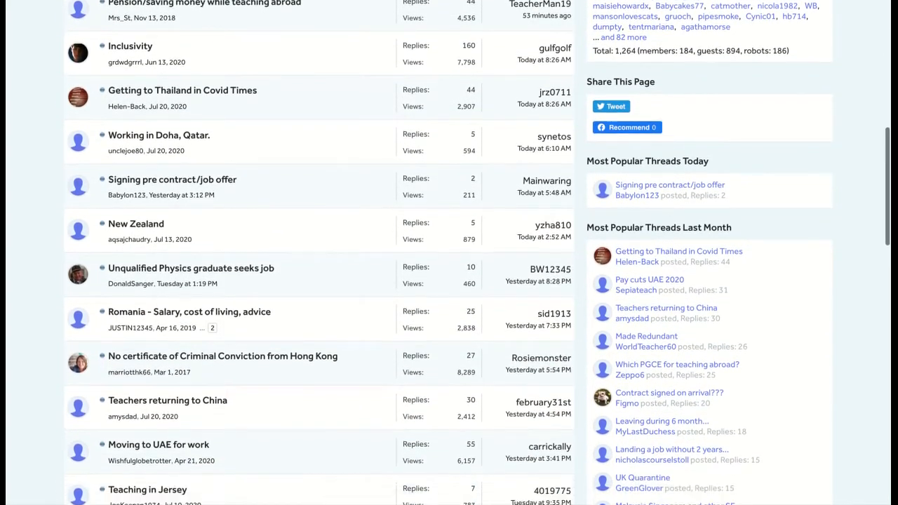
pyautogui.scroll(-3, 449, 252)
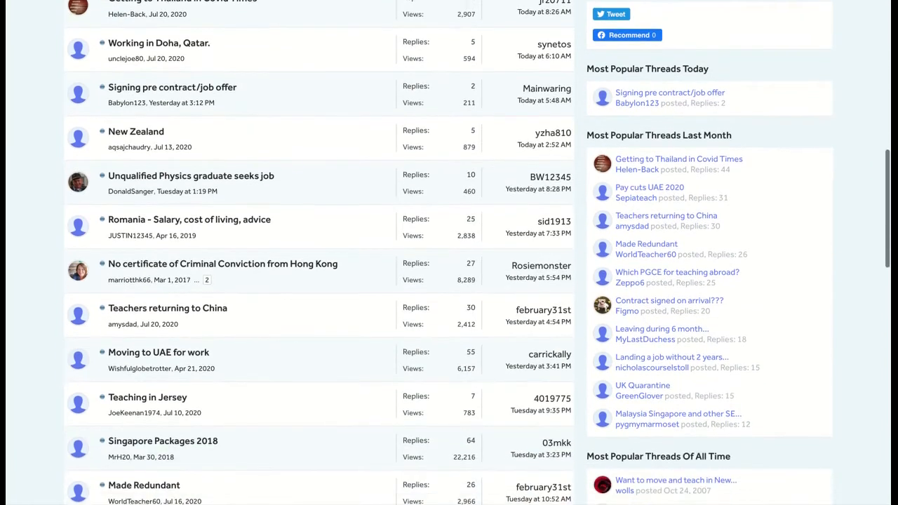
pyautogui.scroll(-2, 214, 372)
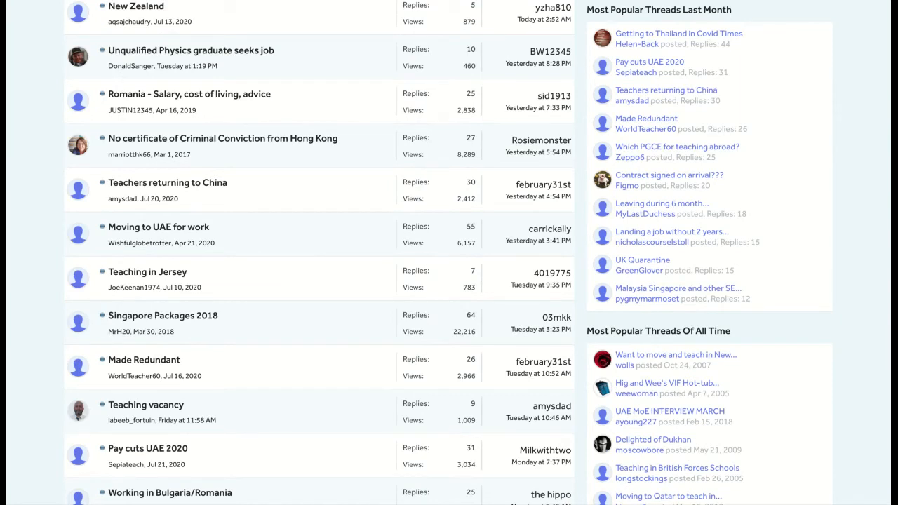
pyautogui.scroll(-4, 319, 253)
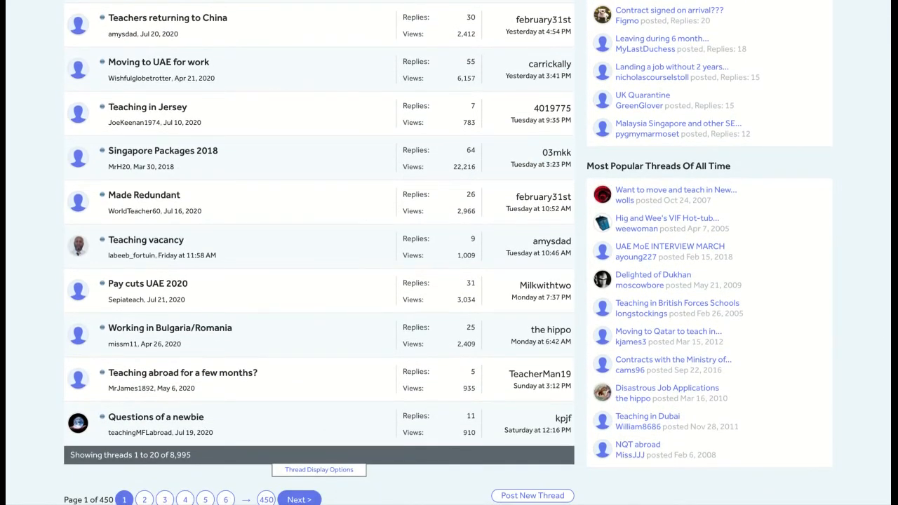
pyautogui.scroll(10, 319, 253)
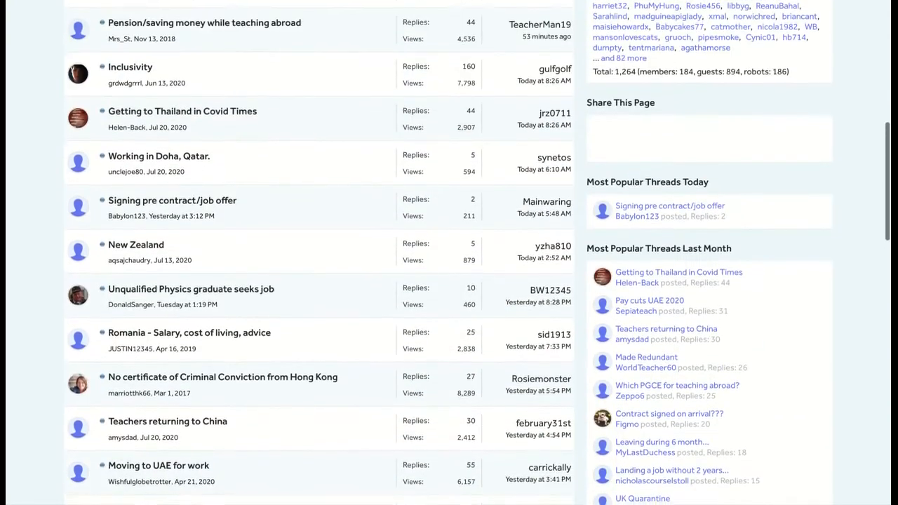
pyautogui.scroll(6, 319, 252)
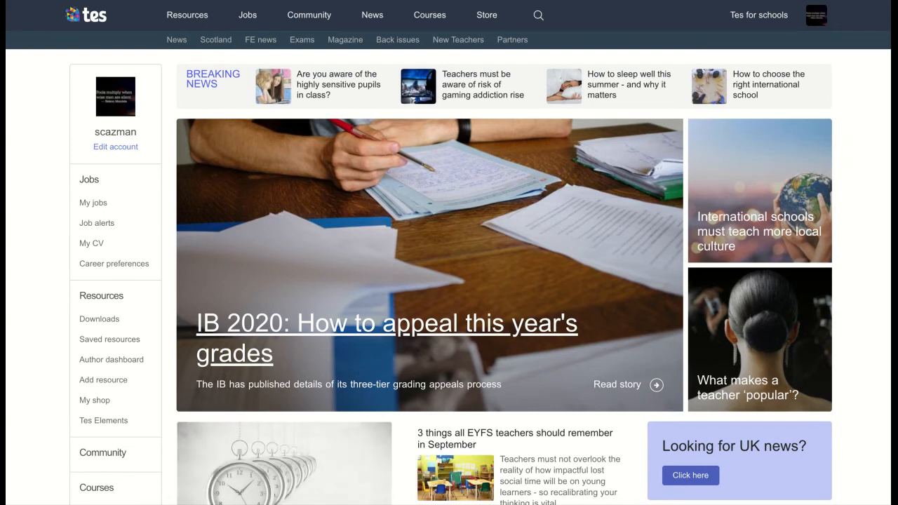
# - Look through the News page's education articles and its Most Read At Tes list
pyautogui.scroll(-3, 449, 281)
pyautogui.scroll(-3, 449, 281)
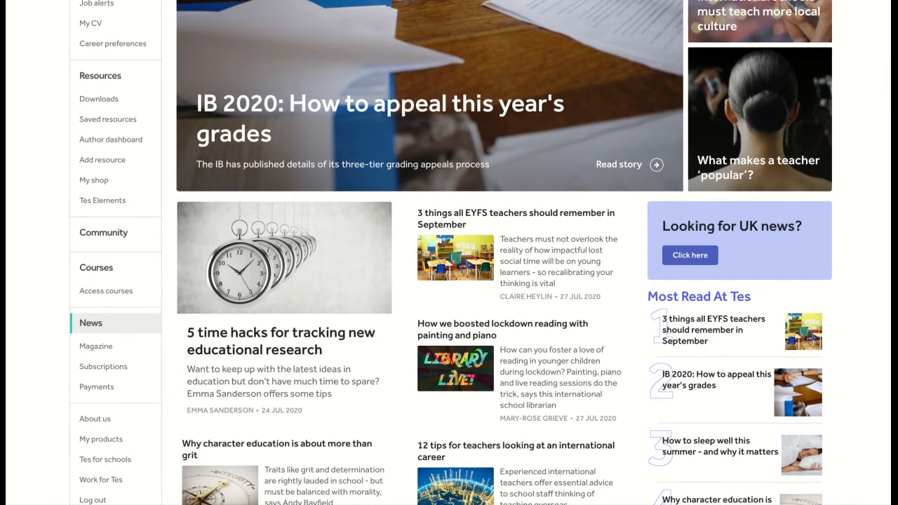
pyautogui.scroll(-5, 449, 281)
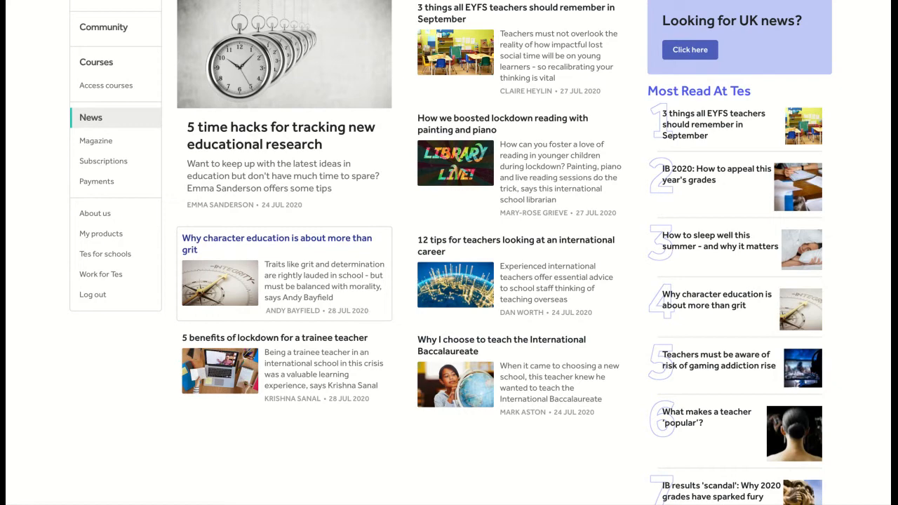
pyautogui.scroll(3, 284, 273)
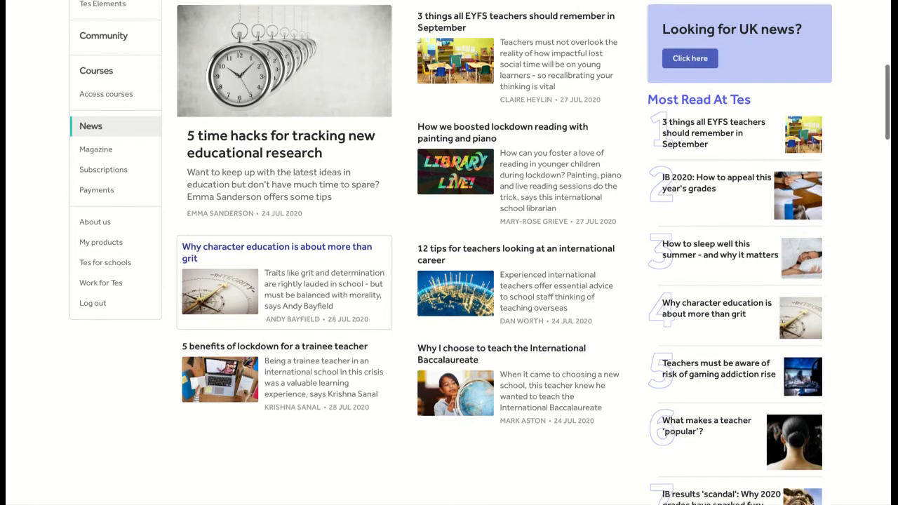
pyautogui.scroll(5, 284, 274)
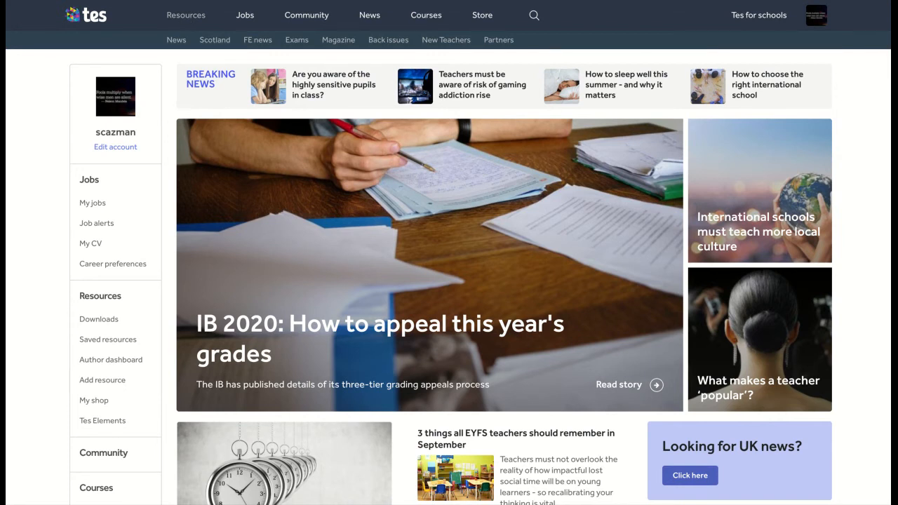
# - Visit the Lesson Resources page and review its popular resources, collections and subscriptions, latest blog posts and featured author shops
pyautogui.click(186, 15)
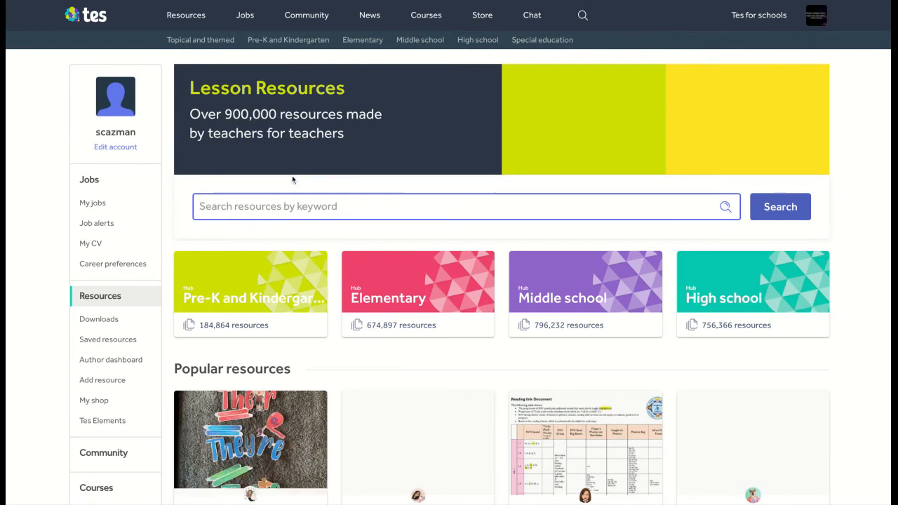
pyautogui.scroll(-2, 420, 325)
pyautogui.scroll(-4, 420, 325)
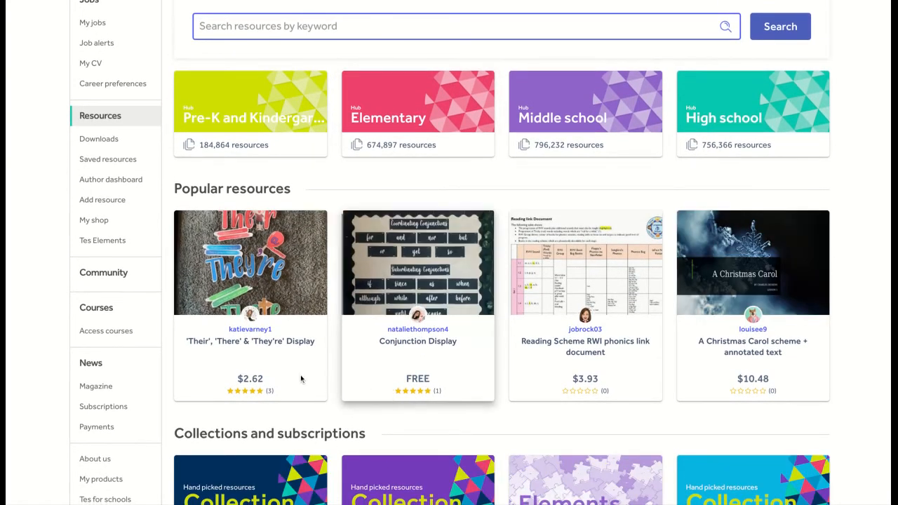
pyautogui.scroll(-1, 484, 355)
pyautogui.scroll(-5, 485, 355)
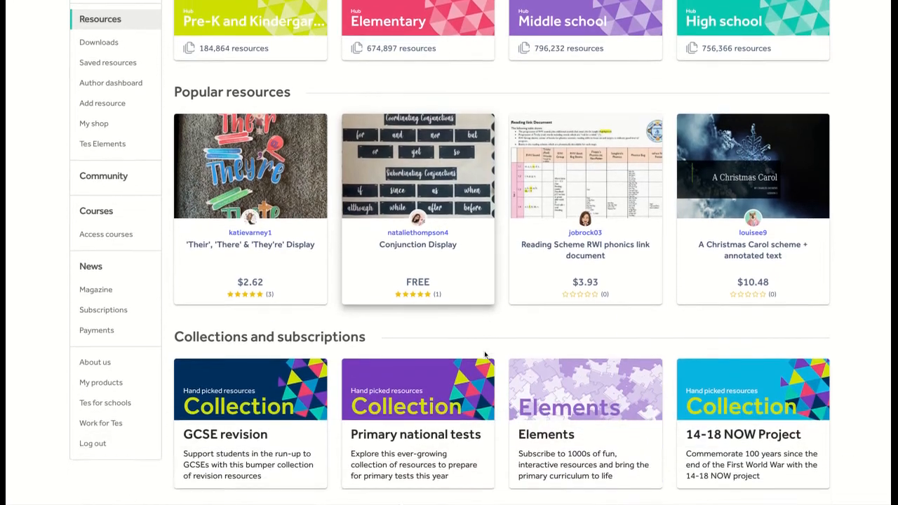
pyautogui.scroll(-6, 421, 280)
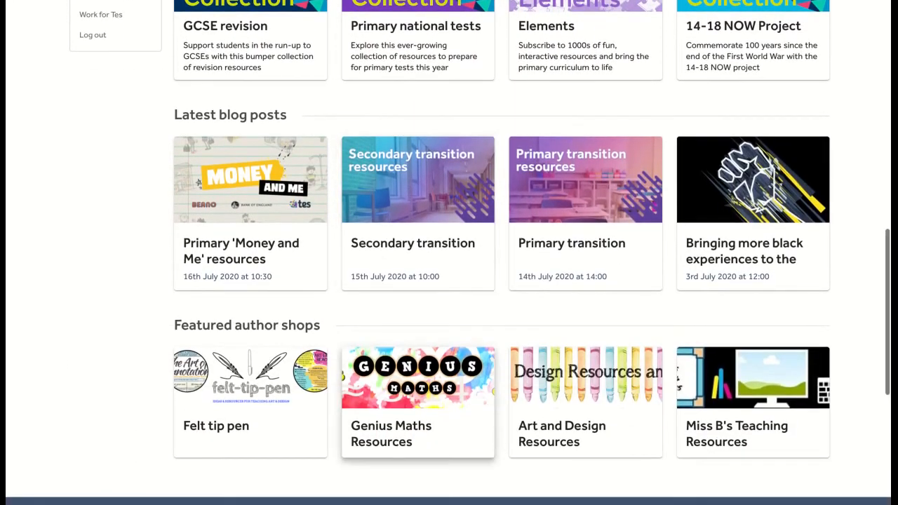
pyautogui.scroll(-2, 421, 281)
pyautogui.scroll(4, 421, 281)
pyautogui.scroll(8, 484, 281)
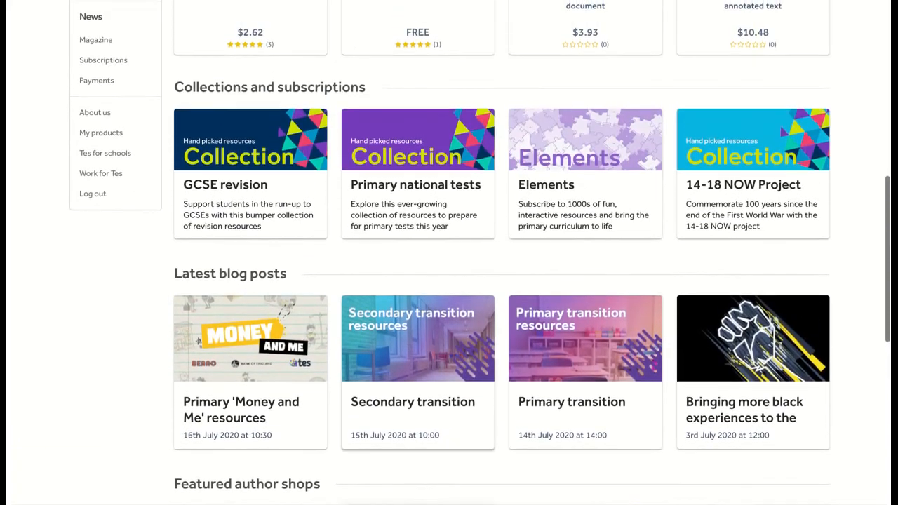
pyautogui.scroll(6, 485, 281)
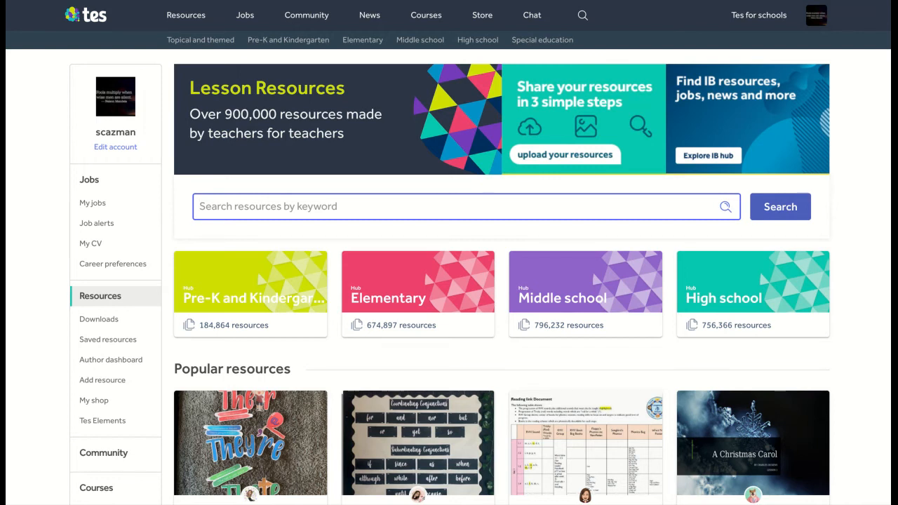
# - Visit the International teaching courses page and look through the programmes it offers
pyautogui.click(424, 20)
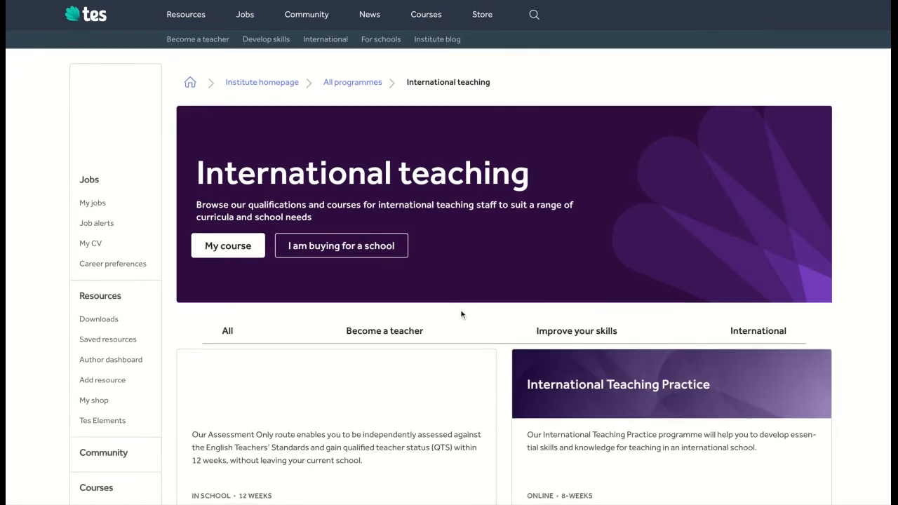
pyautogui.scroll(-2, 467, 315)
pyautogui.scroll(-3, 461, 310)
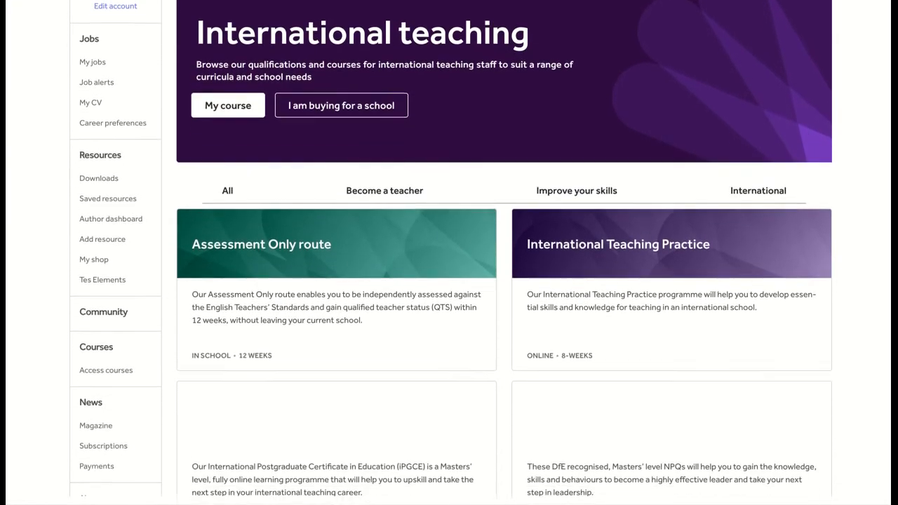
pyautogui.scroll(-2, 451, 251)
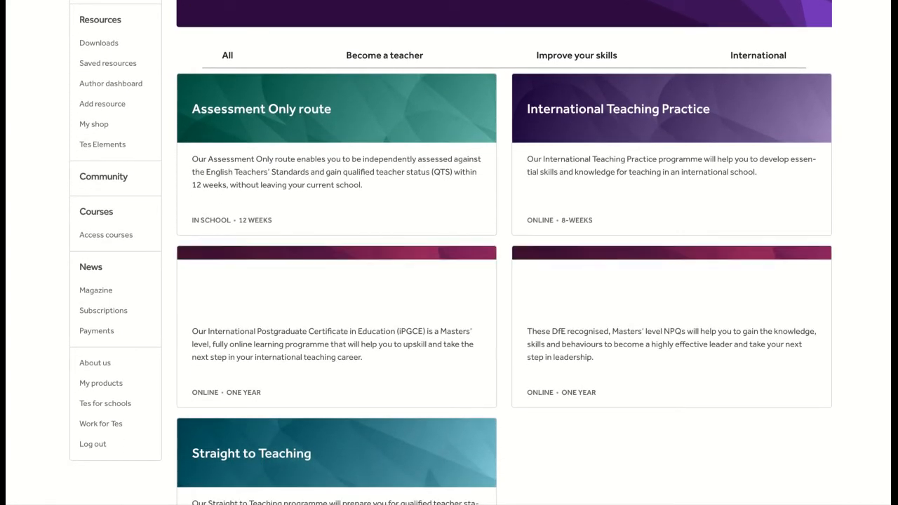
pyautogui.scroll(-1, 451, 251)
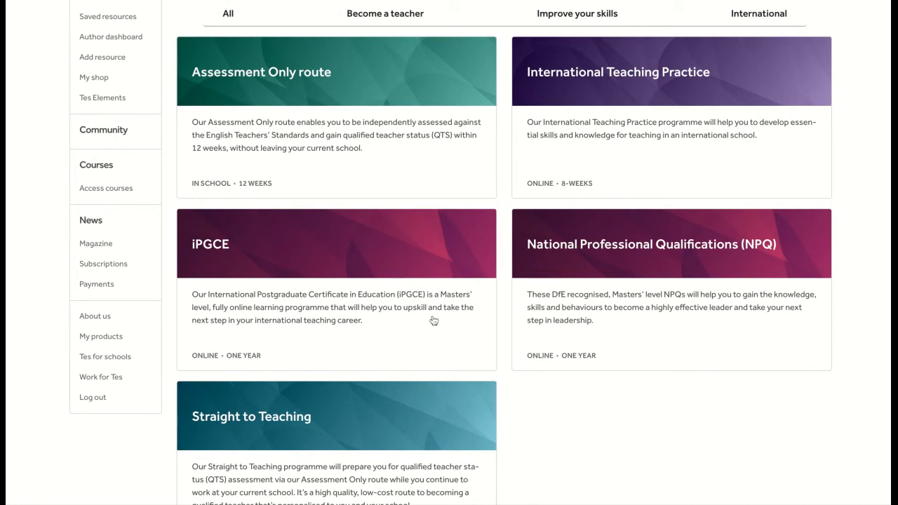
pyautogui.scroll(-1, 439, 317)
pyautogui.scroll(1, 432, 319)
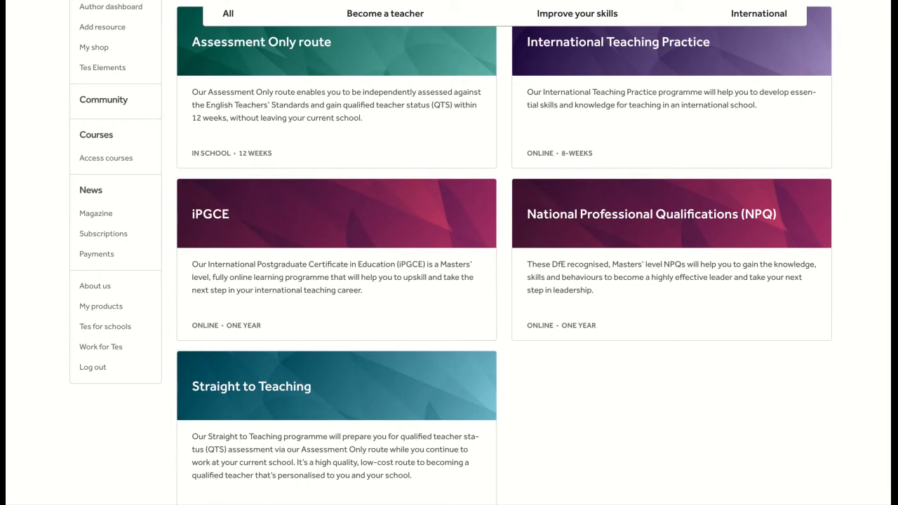
# - View the iPGCE course page and review its price, programme benefits, enrolment requirements and delivery details
pyautogui.click(211, 214)
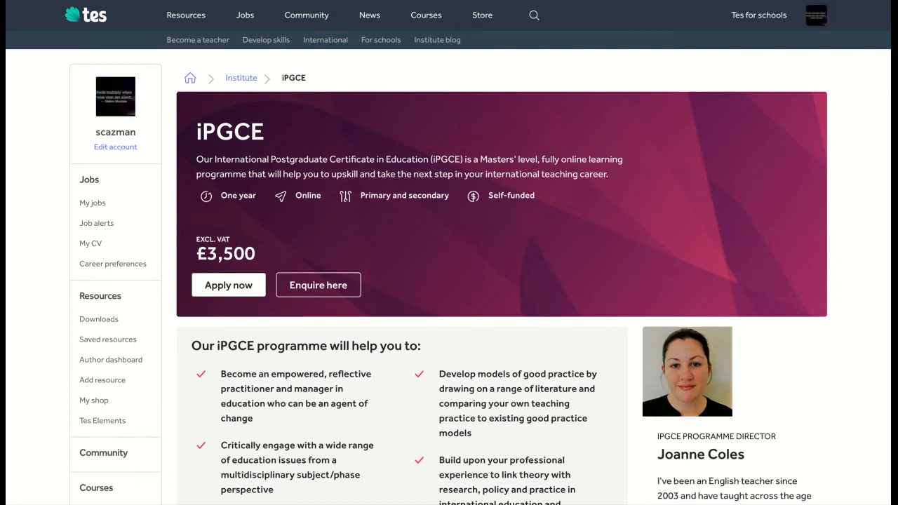
pyautogui.scroll(-2, 425, 356)
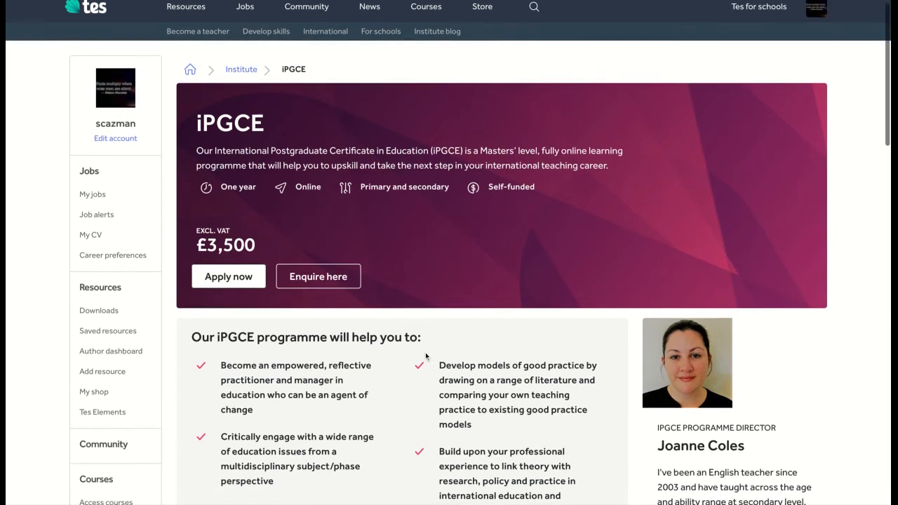
pyautogui.scroll(-5, 426, 357)
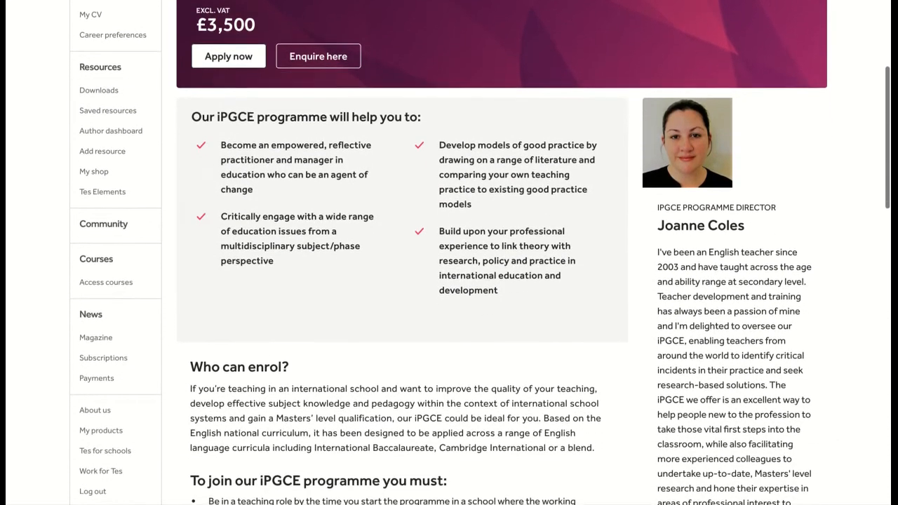
pyautogui.scroll(-4, 450, 253)
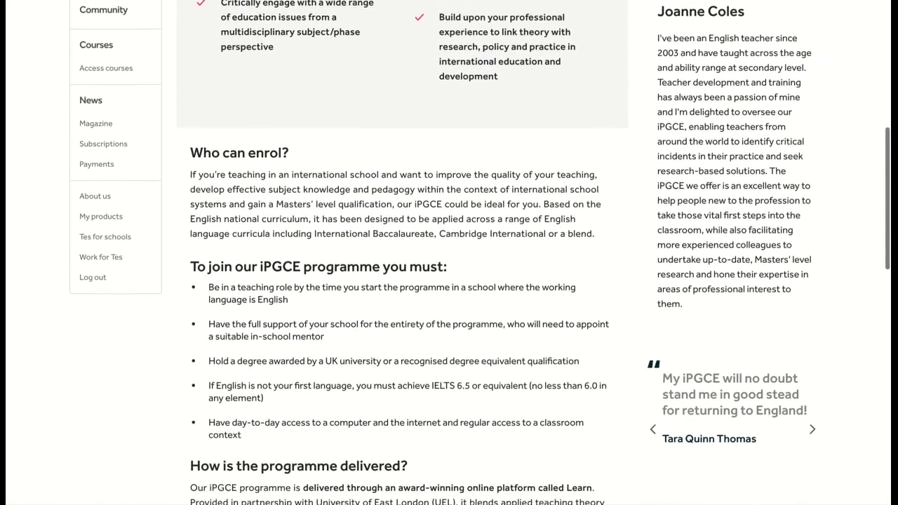
pyautogui.scroll(-4, 449, 253)
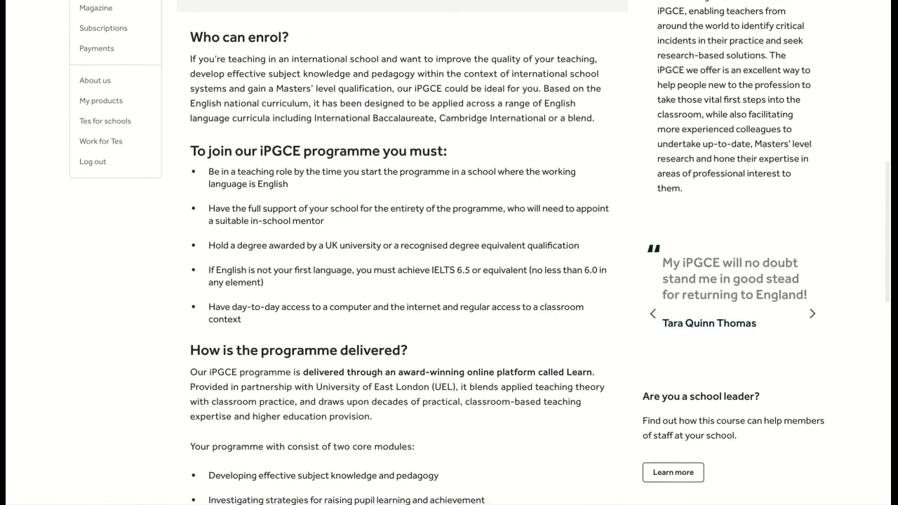
pyautogui.scroll(4, 449, 253)
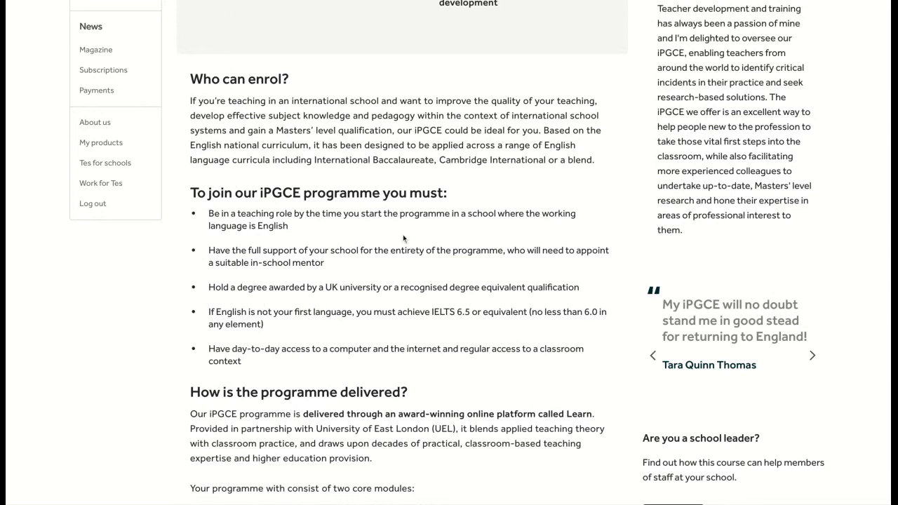
pyautogui.scroll(5, 439, 243)
pyautogui.scroll(6, 440, 247)
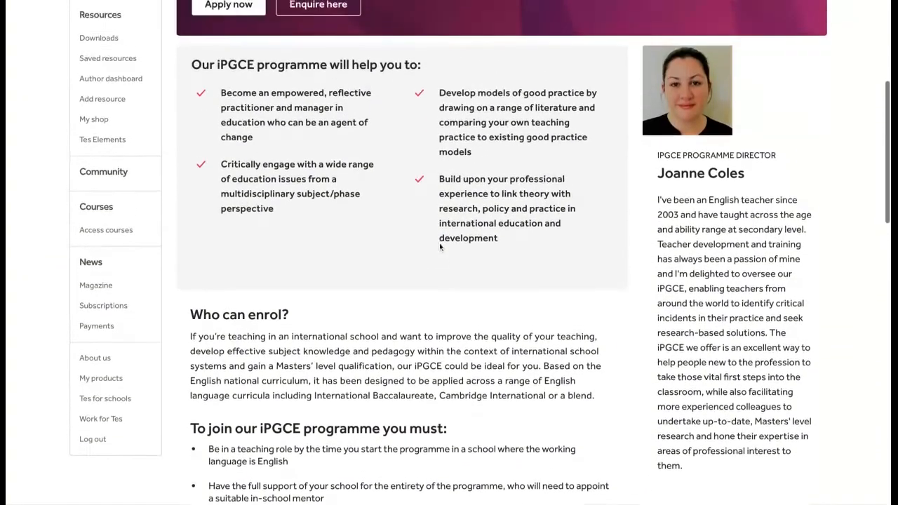
pyautogui.scroll(3, 480, 253)
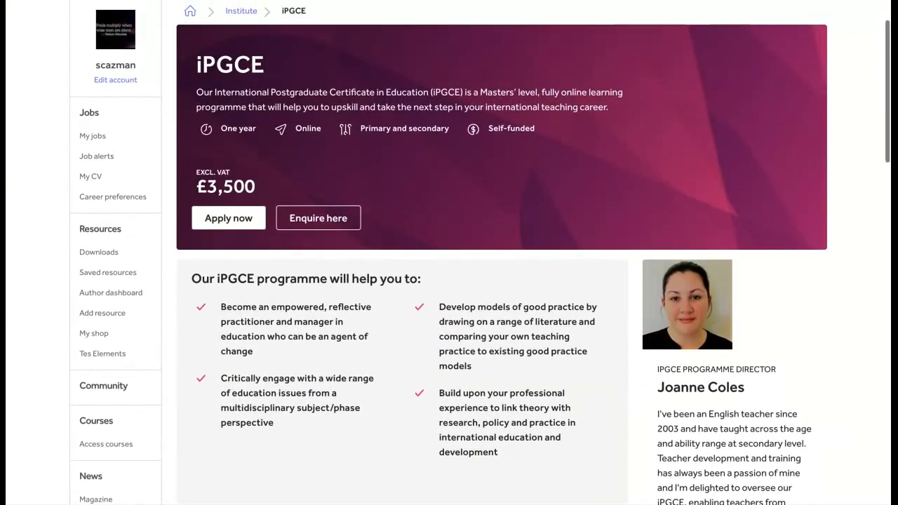